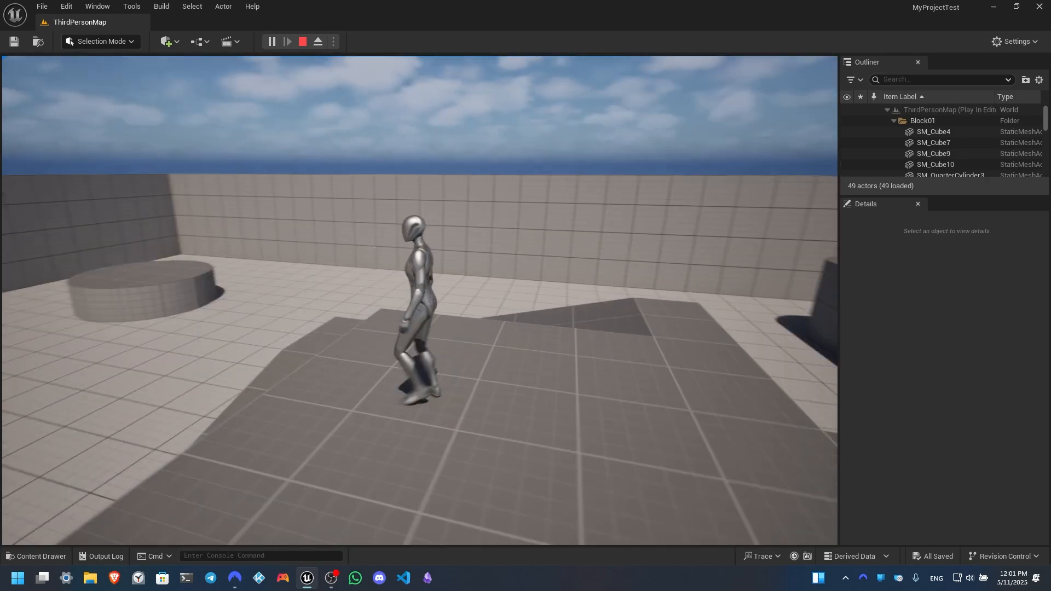
Step: Walk the default third-person character around the level and end the play session
{"action": "key", "text": "s"}
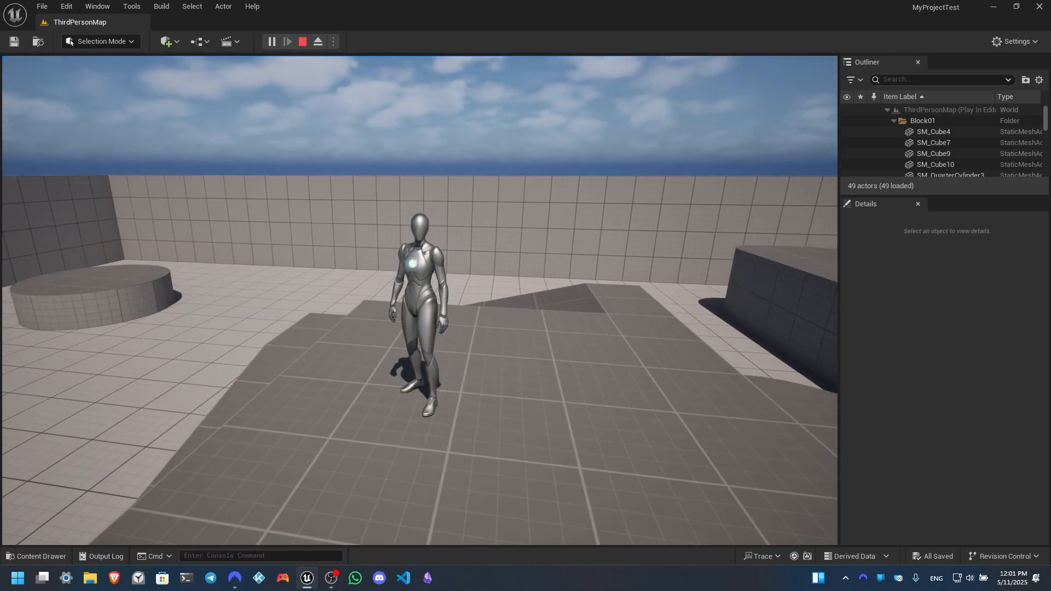
{"action": "key", "text": "s"}
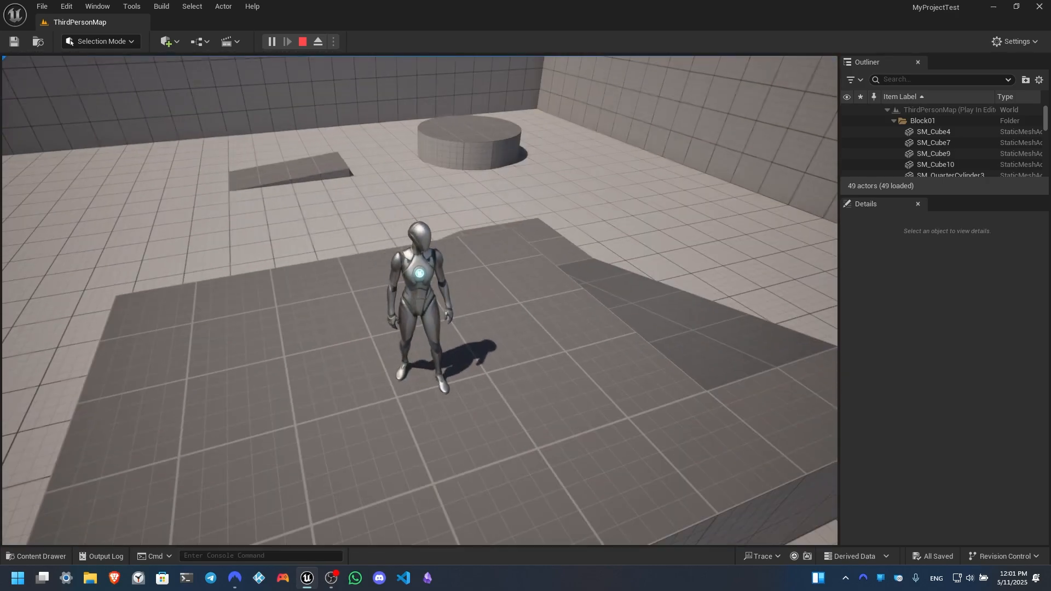
{"action": "key", "text": "Escape"}
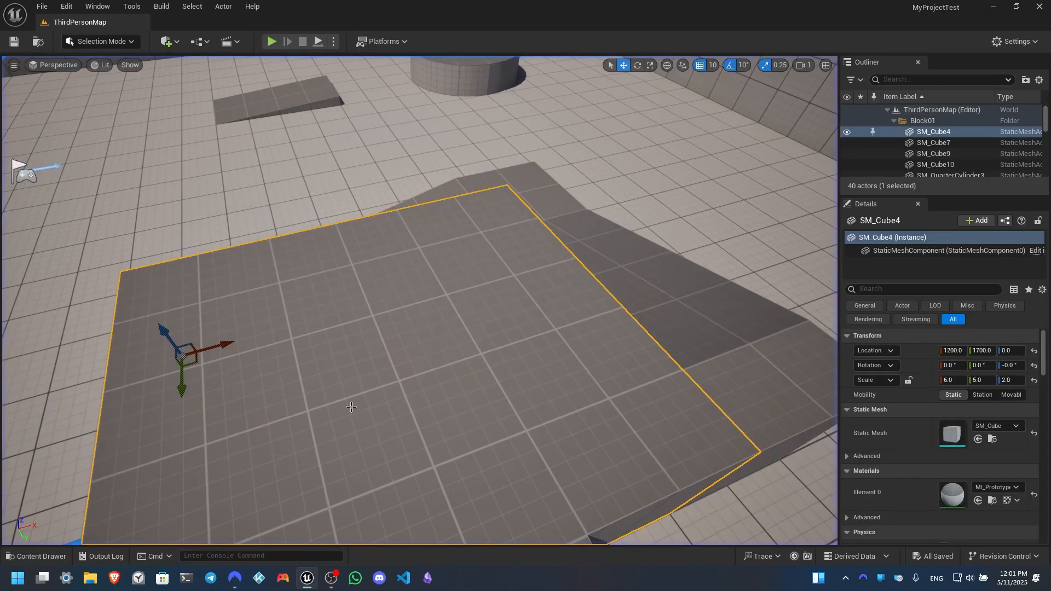
Step: Open Quixel Bridge, stay in it instead of going to Fab, and show the locally stored MetaHumans
{"action": "left_click", "coordinate": [109, 8]}
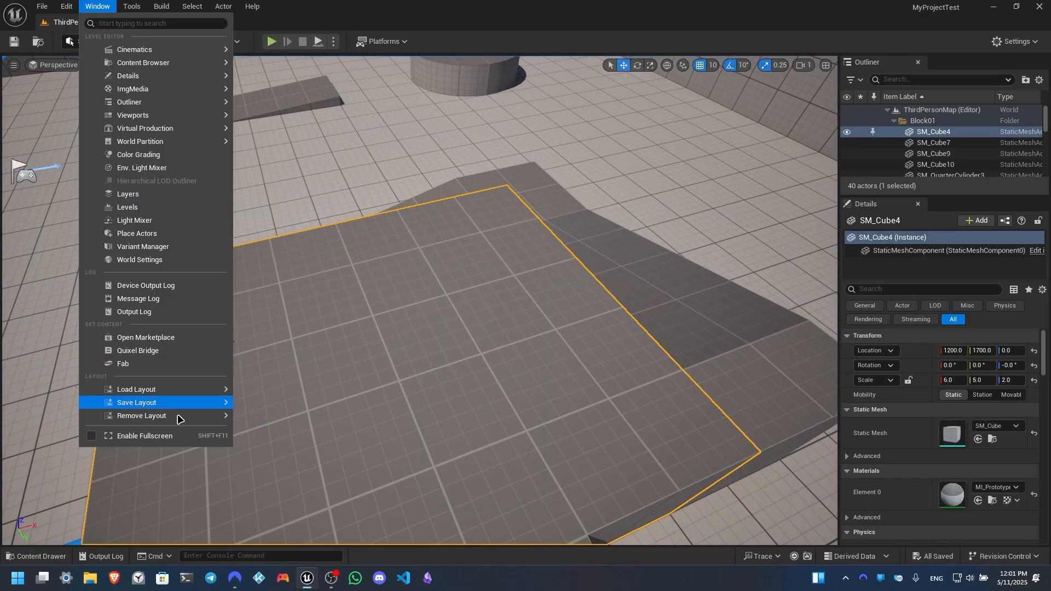
{"action": "left_click", "coordinate": [154, 352]}
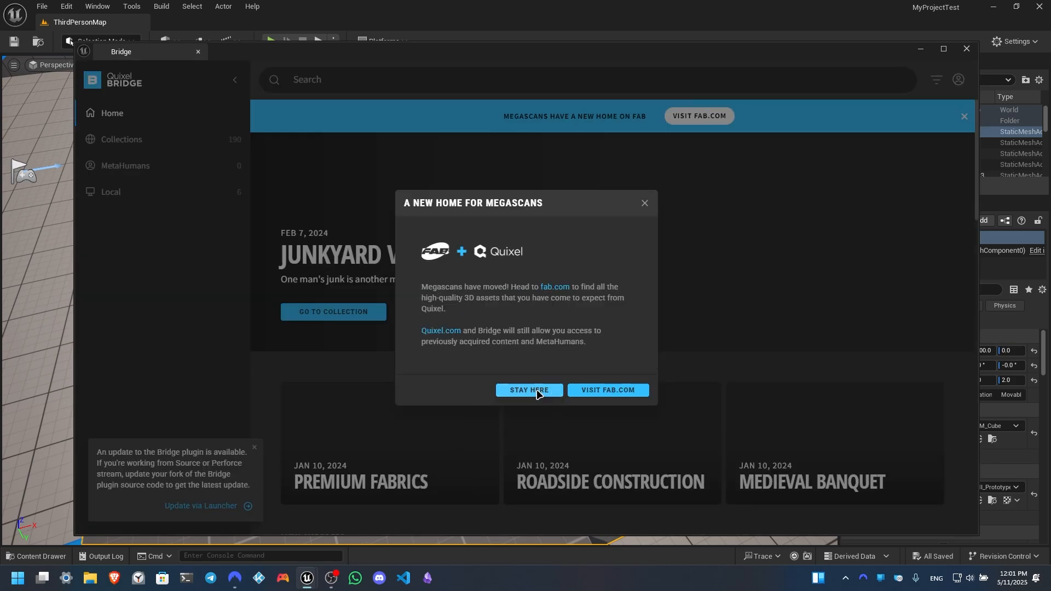
{"action": "left_click", "coordinate": [528, 390]}
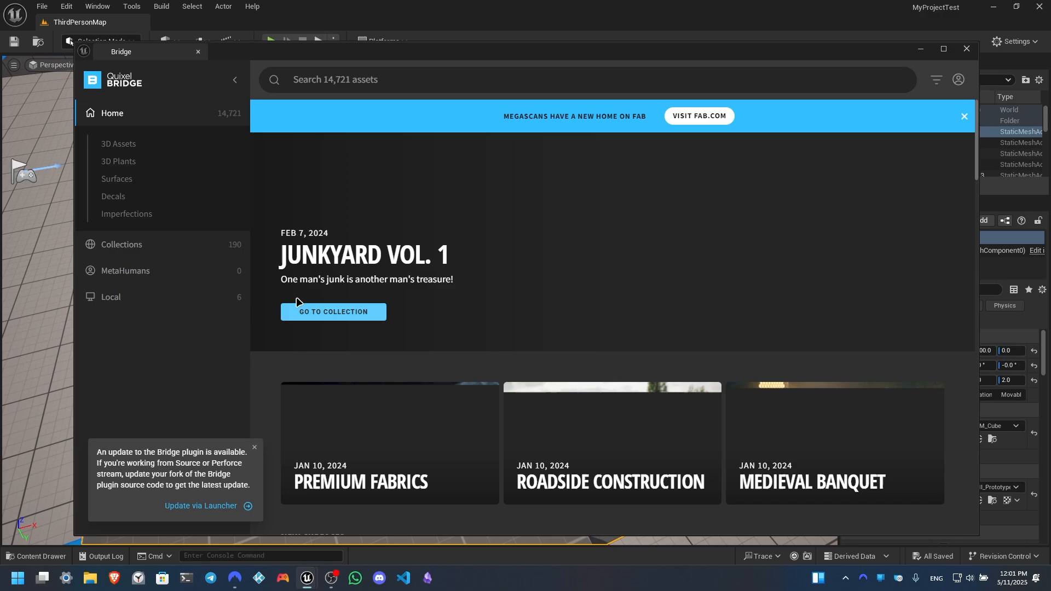
{"action": "left_click", "coordinate": [111, 298]}
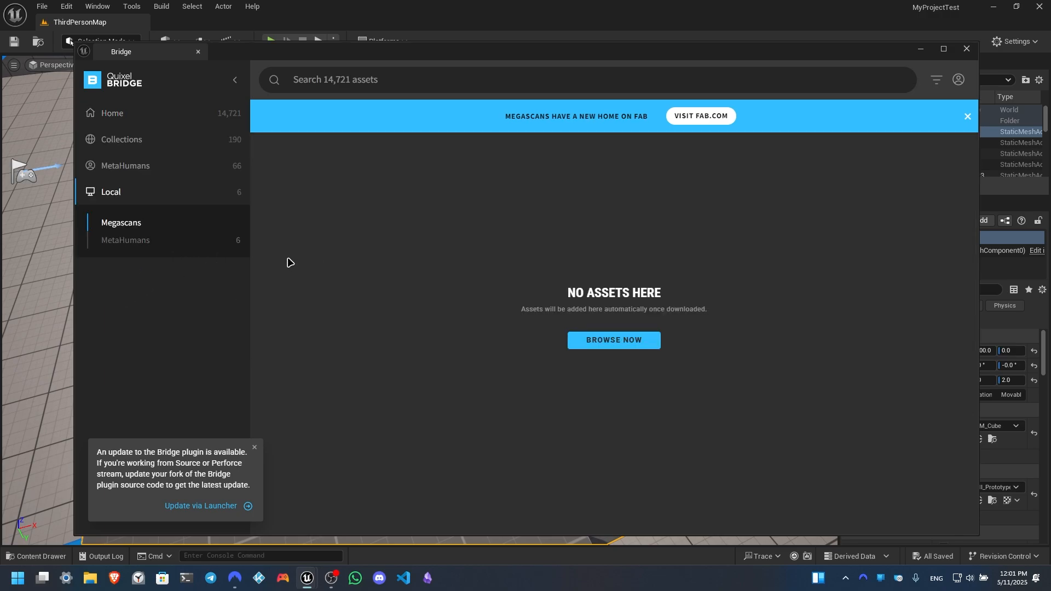
{"action": "left_click", "coordinate": [140, 241]}
Step: Add the aydin MetaHuman to the project at Cinematic (Complete) quality and close Bridge
{"action": "left_click", "coordinate": [353, 245]}
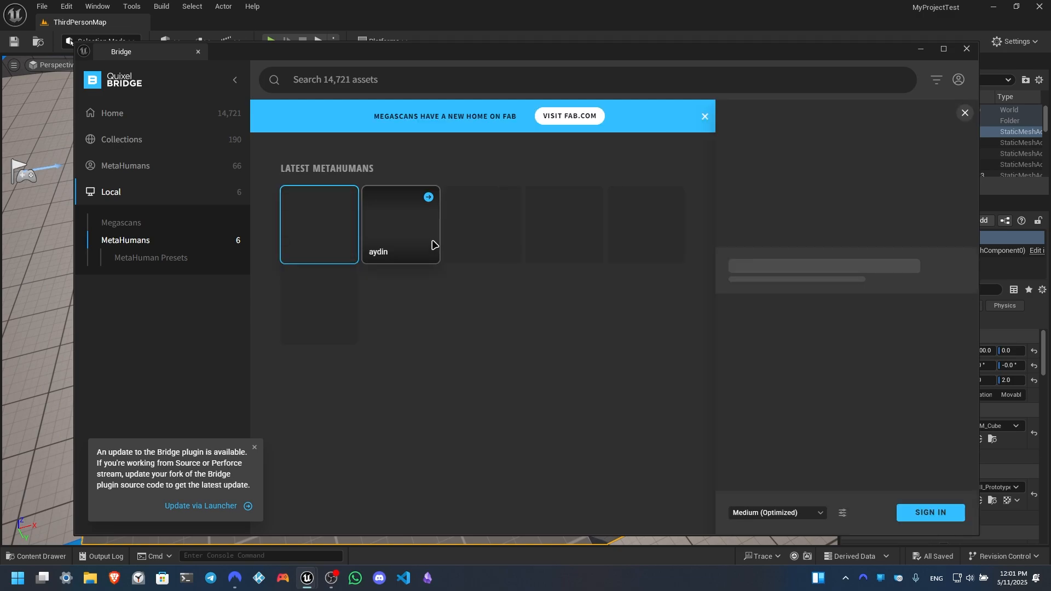
{"action": "left_click", "coordinate": [804, 512]}
{"action": "left_click", "coordinate": [788, 491]}
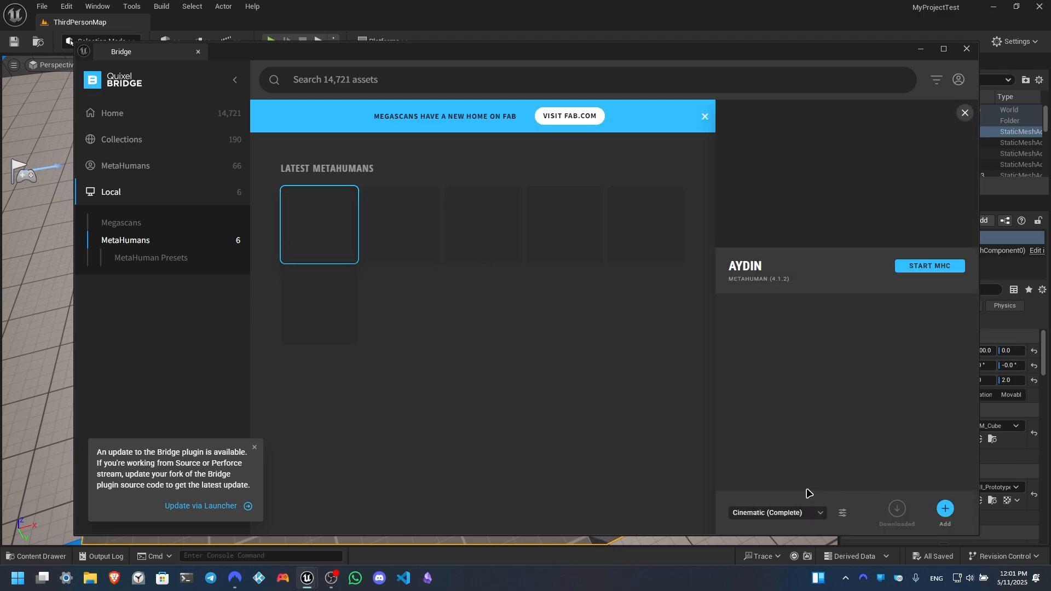
{"action": "left_click", "coordinate": [944, 510]}
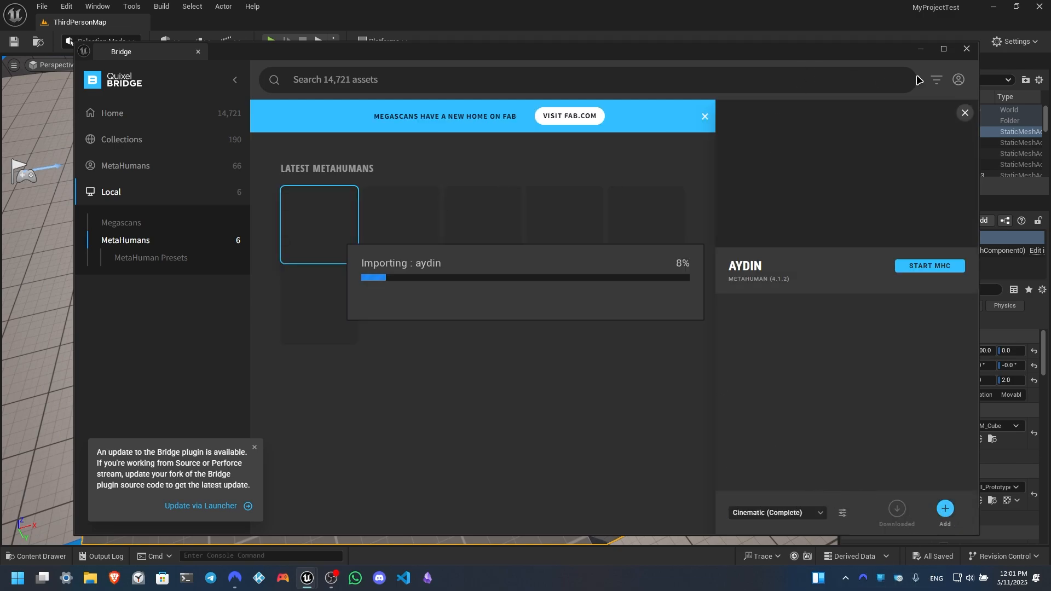
{"action": "left_click", "coordinate": [957, 53]}
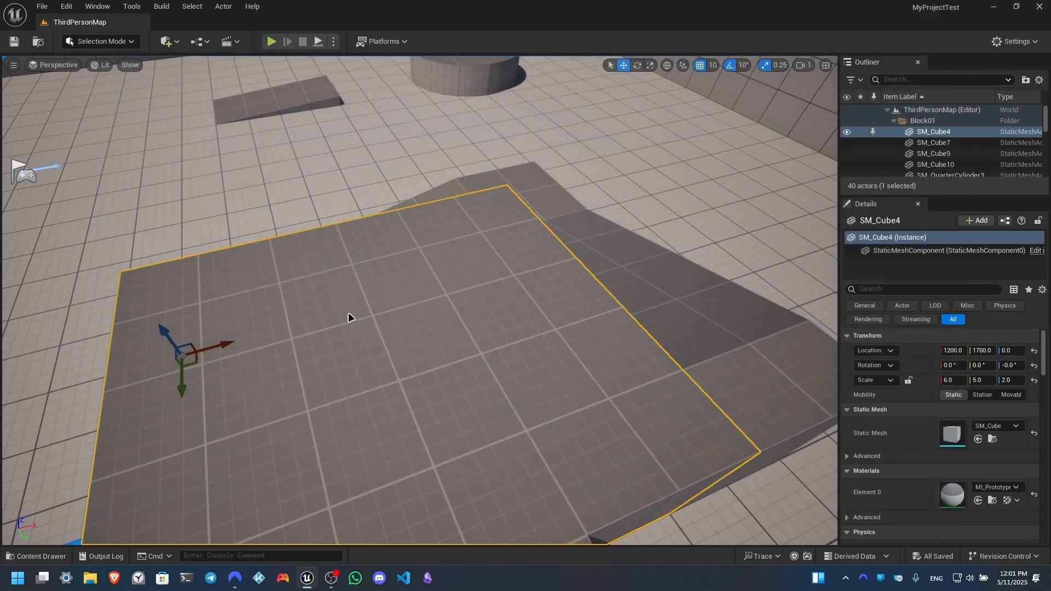
Step: Open the BP_aydin blueprint from the MetaHumans/aydin folder and enable the missing plugins and missing project settings
{"action": "key", "text": "ctrl+space"}
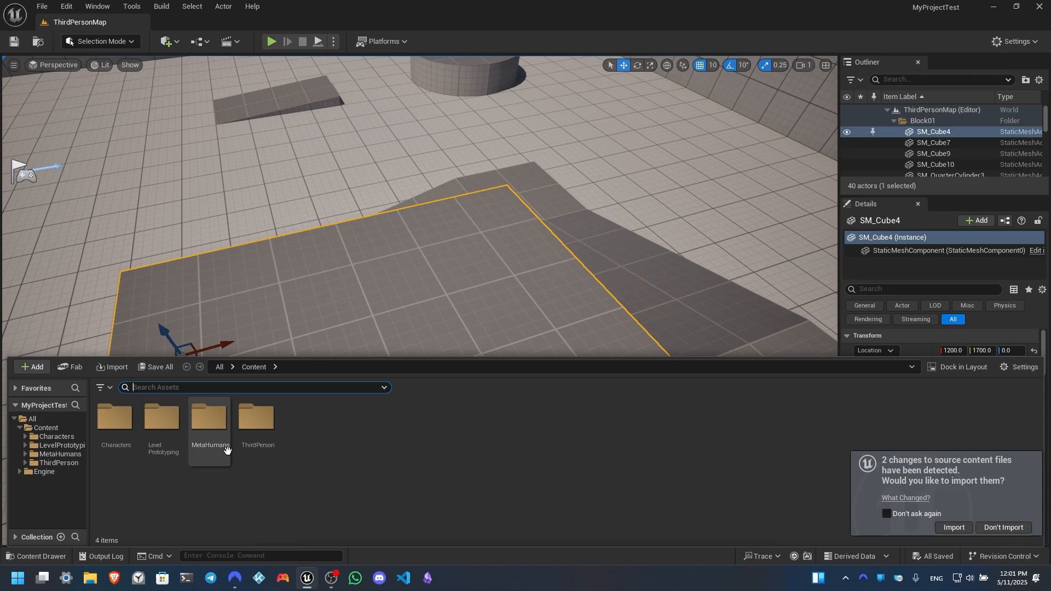
{"action": "double_click", "coordinate": [217, 430]}
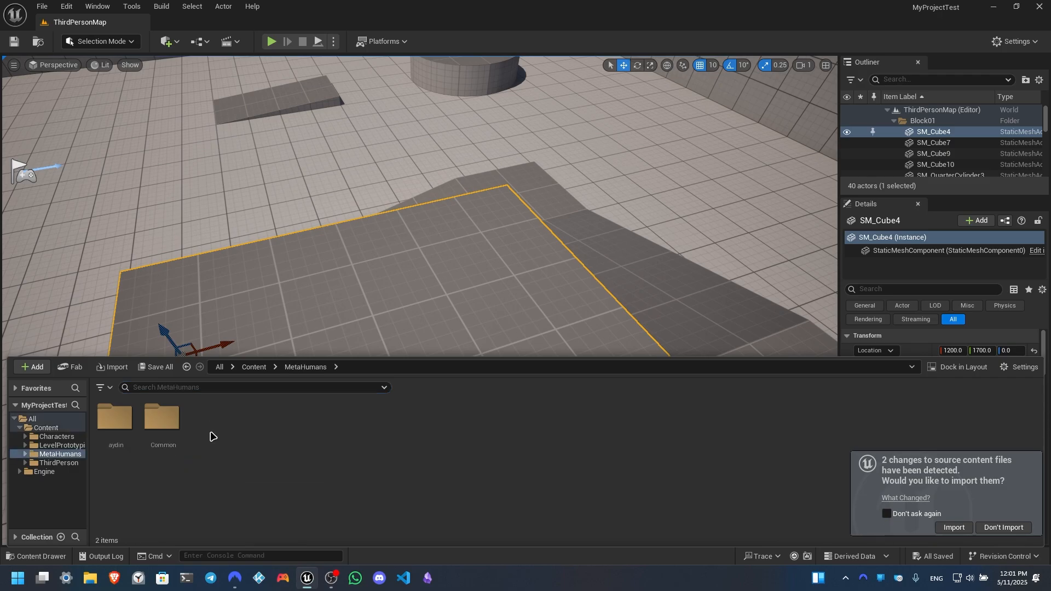
{"action": "double_click", "coordinate": [117, 430]}
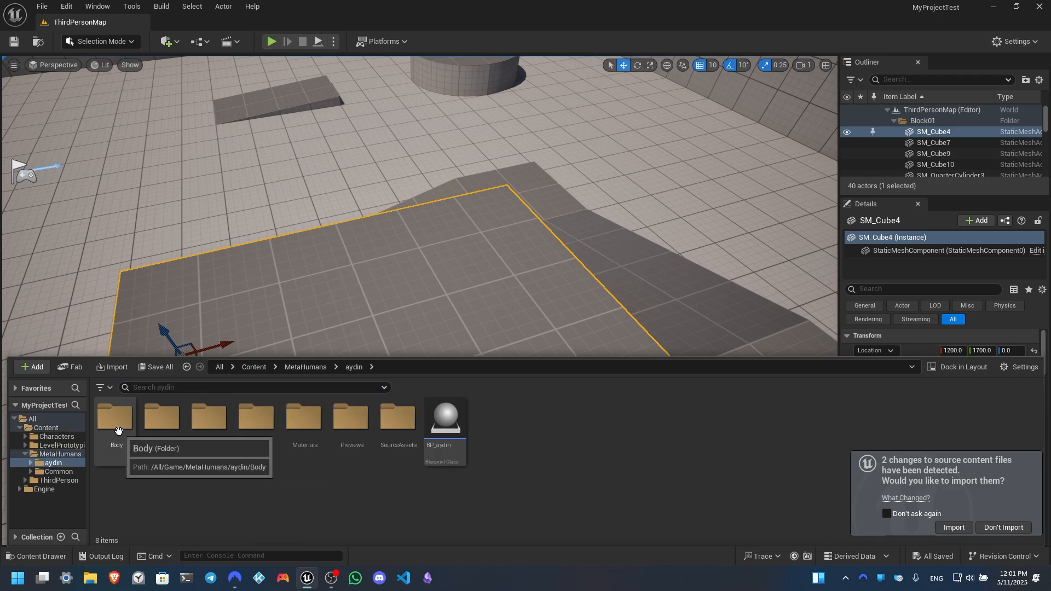
{"action": "double_click", "coordinate": [446, 418]}
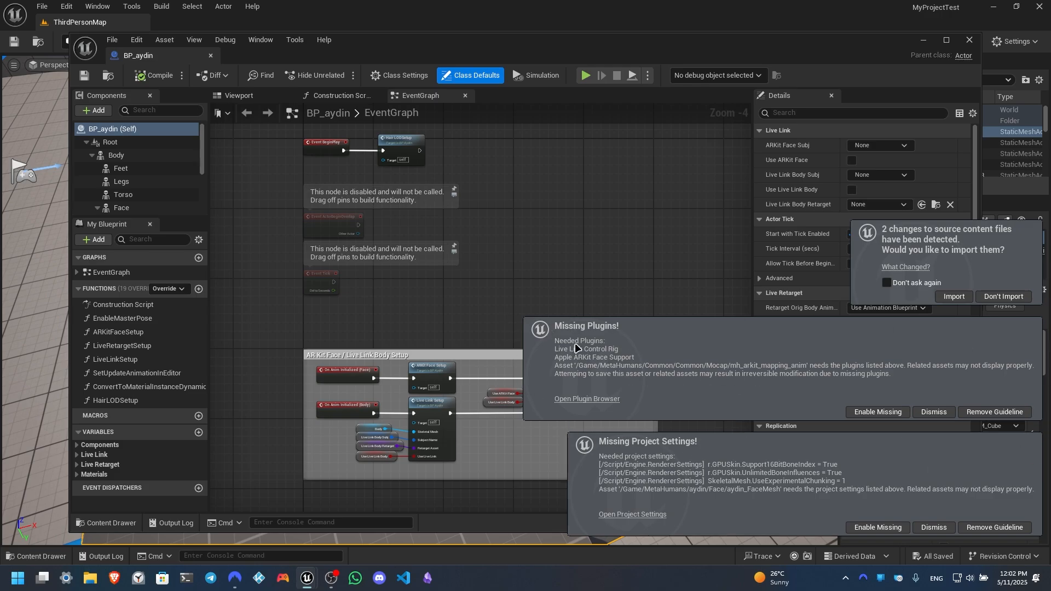
{"action": "left_click", "coordinate": [888, 413]}
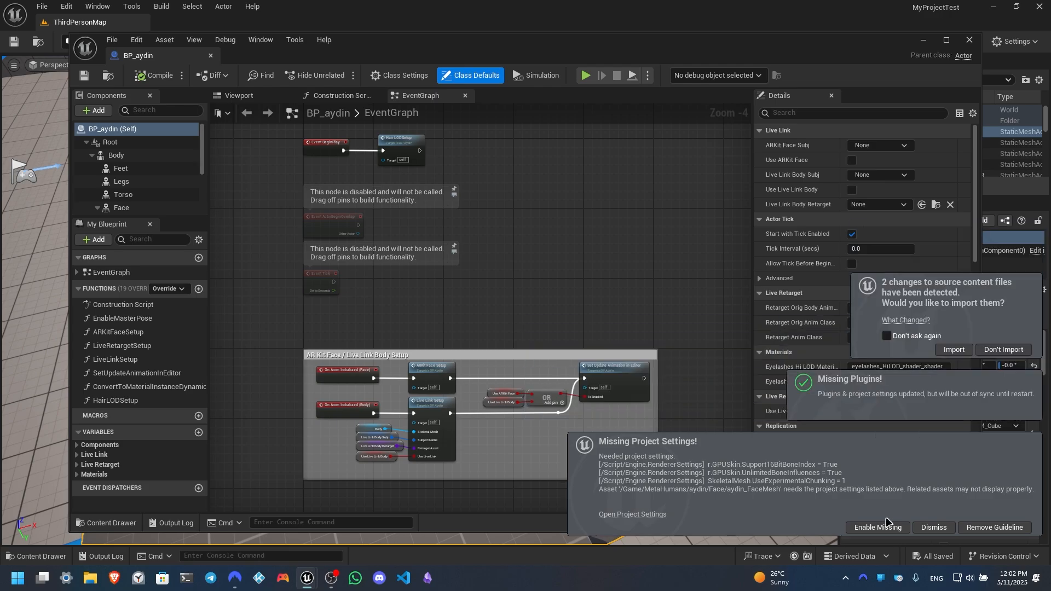
{"action": "left_click", "coordinate": [881, 526]}
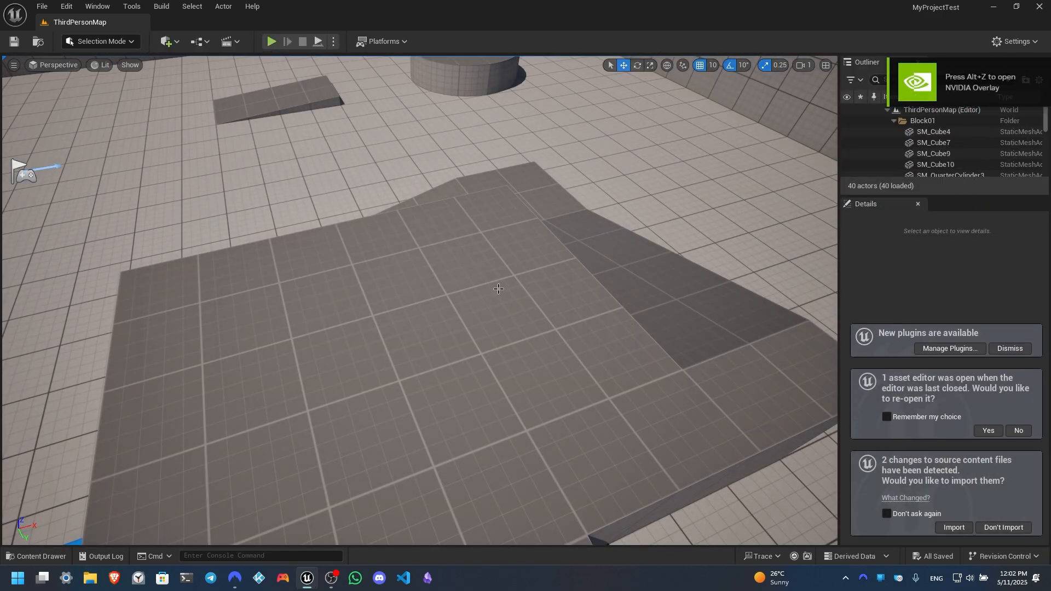
Step: Reopen the BP_aydin blueprint after the editor restart and dock it beside the ThirdPersonMap level
{"action": "key", "text": "ctrl+space"}
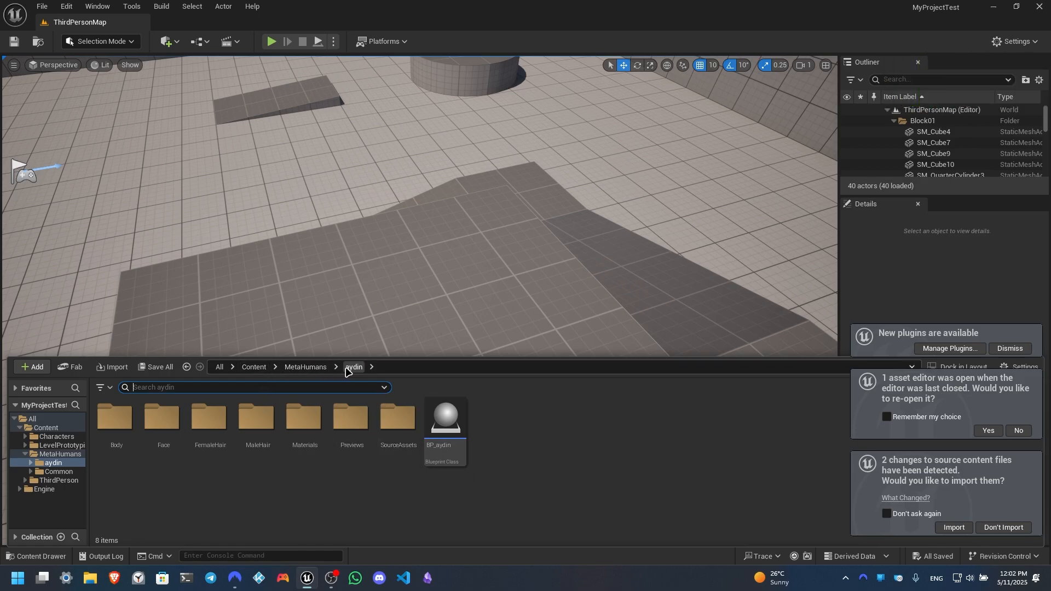
{"action": "double_click", "coordinate": [452, 433]}
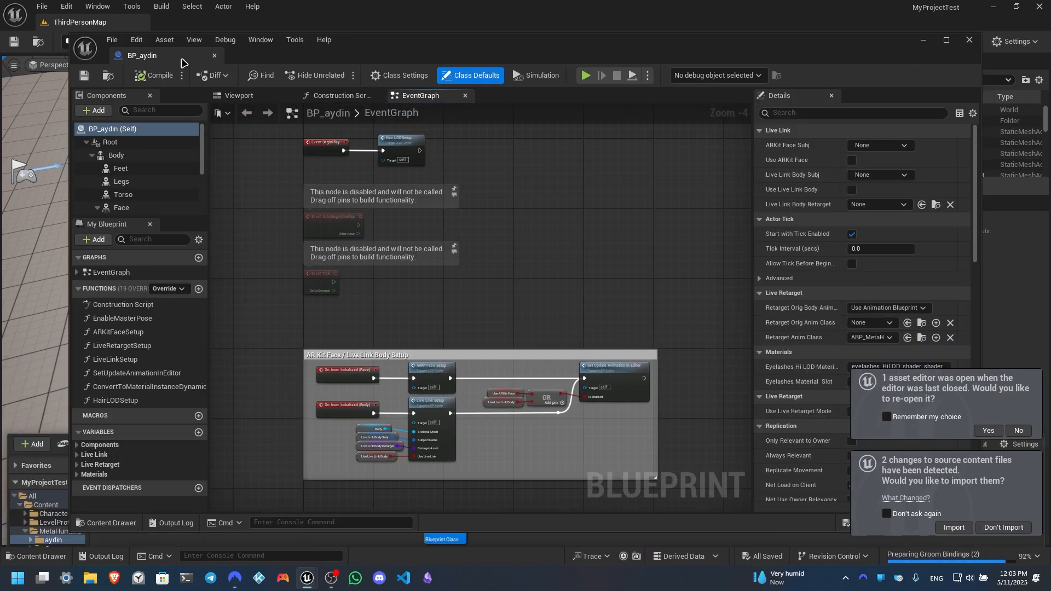
{"action": "left_click_drag", "start_coordinate": [164, 55], "coordinate": [174, 24]}
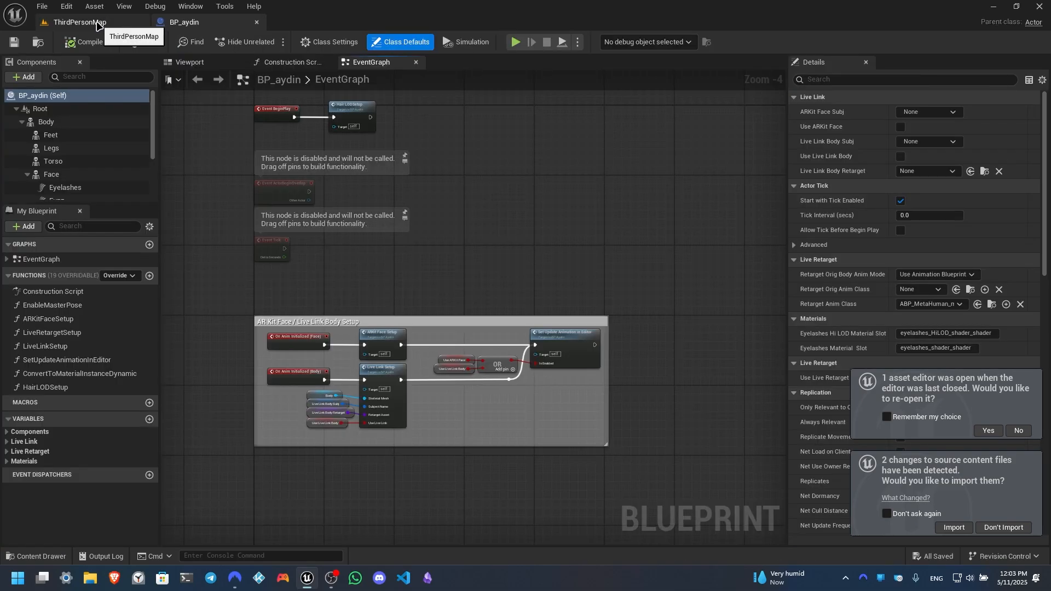
Step: In the ThirdPersonMap level, group Details with the Outliner and import the two detected source content changes
{"action": "left_click", "coordinate": [74, 23]}
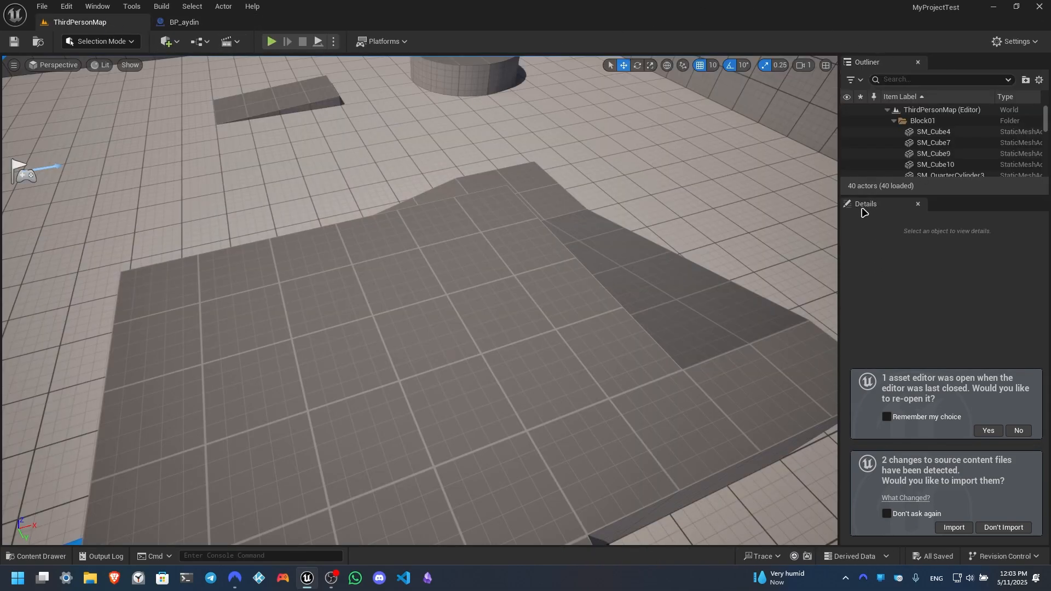
{"action": "left_click_drag", "start_coordinate": [865, 205], "coordinate": [951, 68]}
{"action": "left_click", "coordinate": [890, 66]}
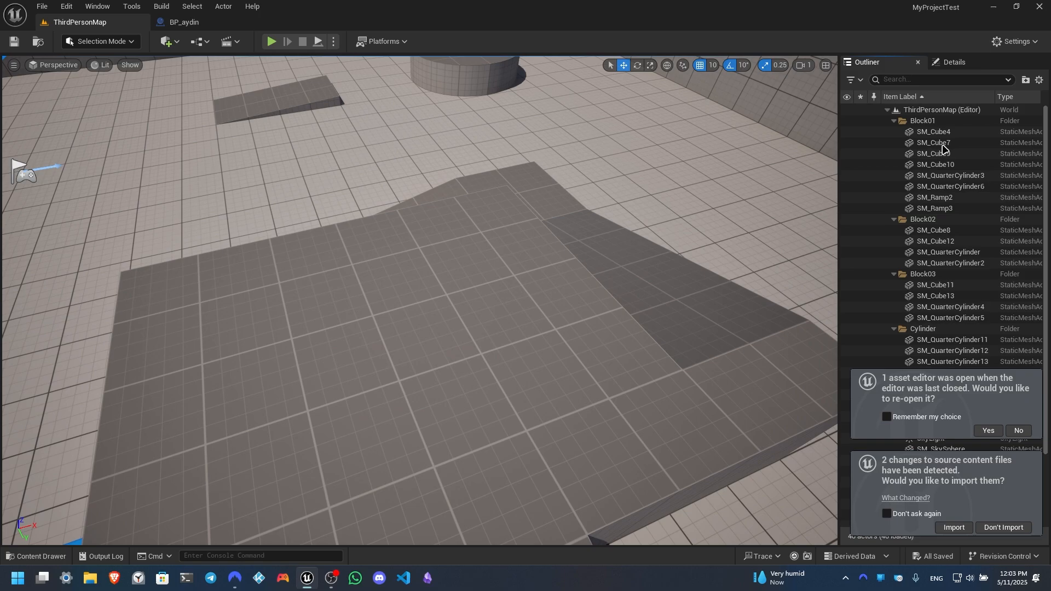
{"action": "left_click", "coordinate": [966, 526]}
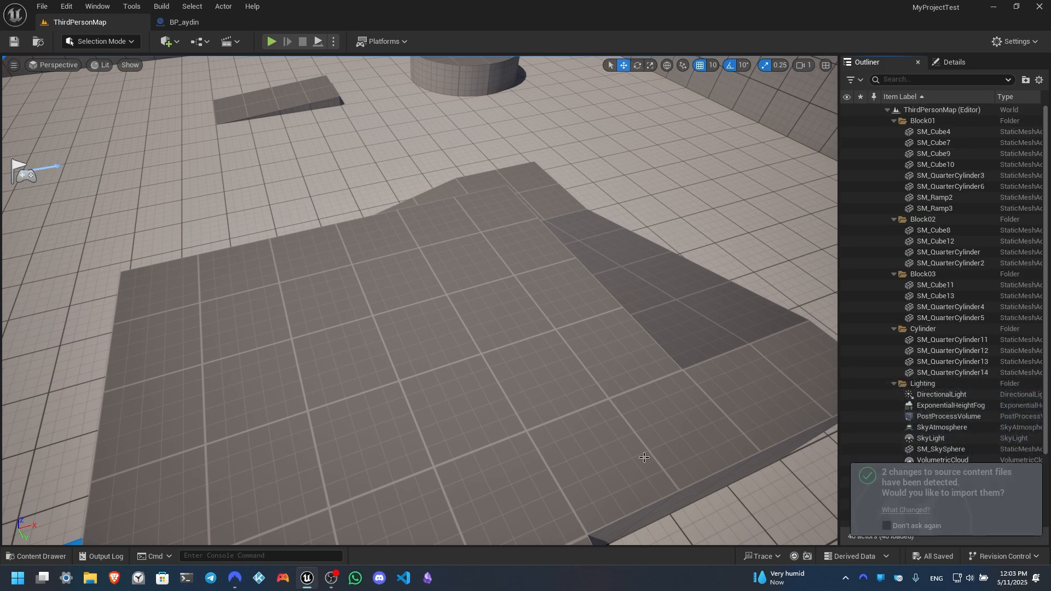
Step: In ThirdPerson/Blueprints, create a child blueprint of BP_ThirdPersonCharacter named BP_ThirdPersonCharacter_Child_aydin
{"action": "key", "text": "ctrl+space"}
{"action": "left_click", "coordinate": [254, 368]}
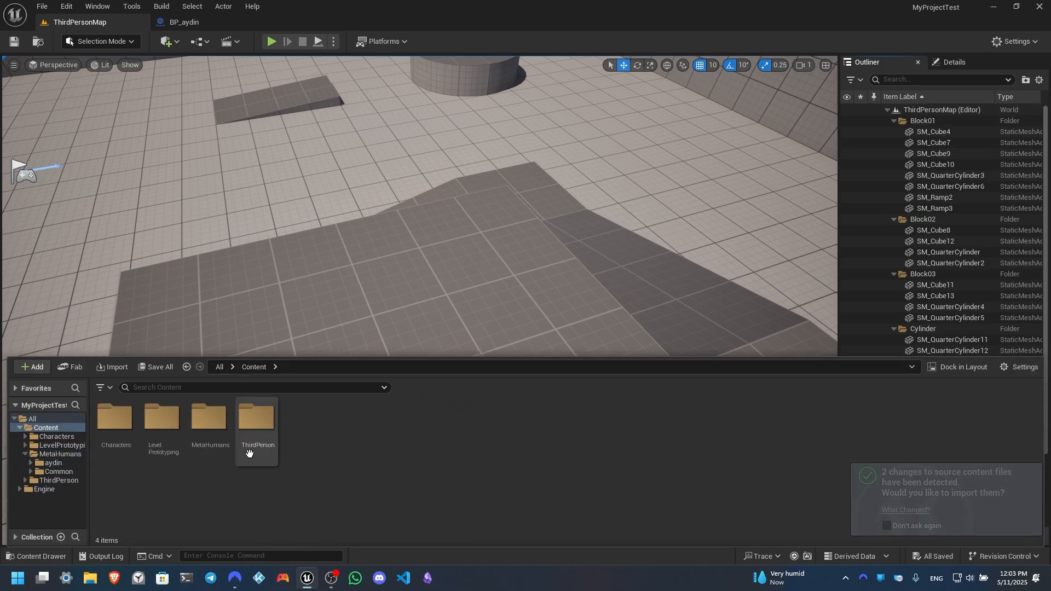
{"action": "double_click", "coordinate": [260, 424]}
{"action": "left_click", "coordinate": [112, 422]}
{"action": "double_click", "coordinate": [113, 421]}
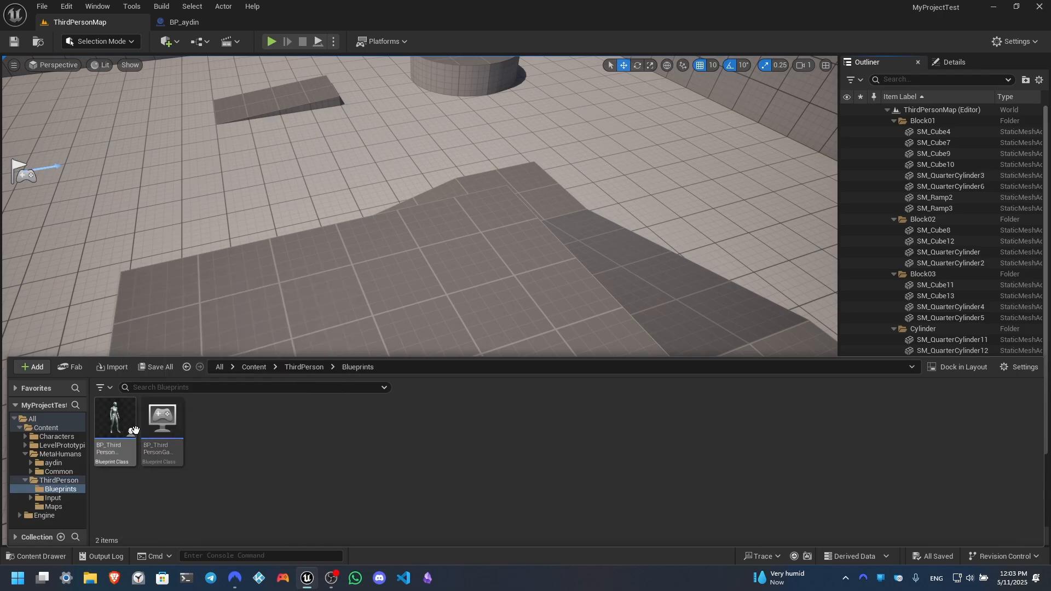
{"action": "right_click", "coordinate": [114, 422]}
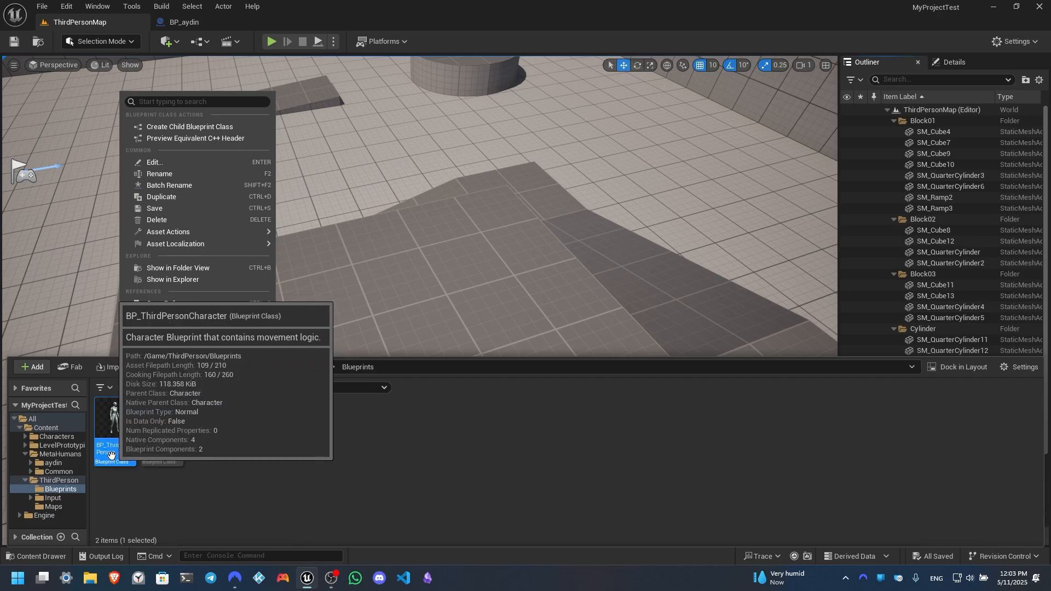
{"action": "left_click", "coordinate": [186, 127]}
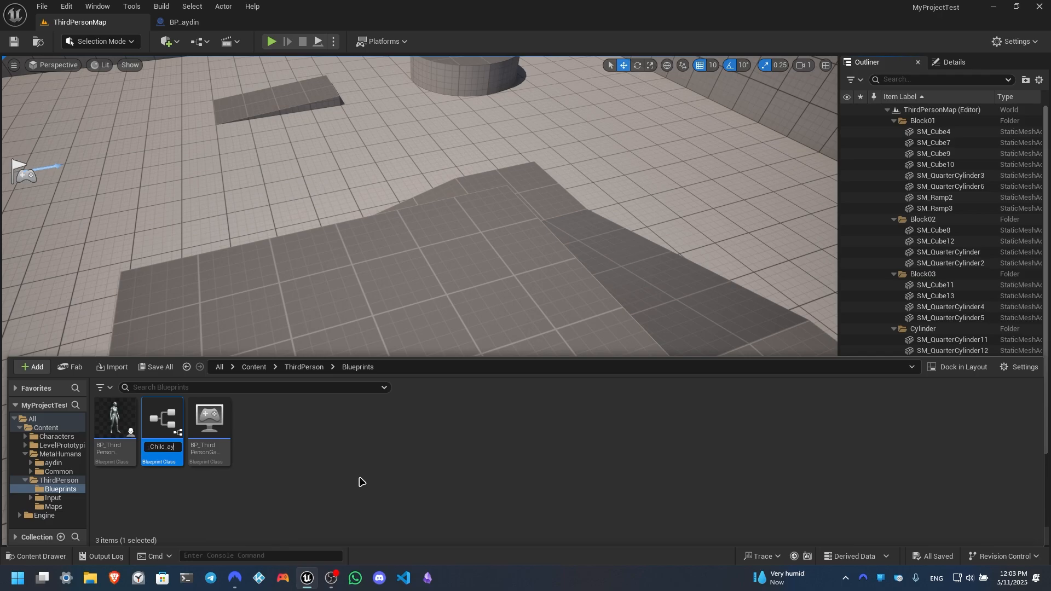
{"action": "key", "text": "Return"}
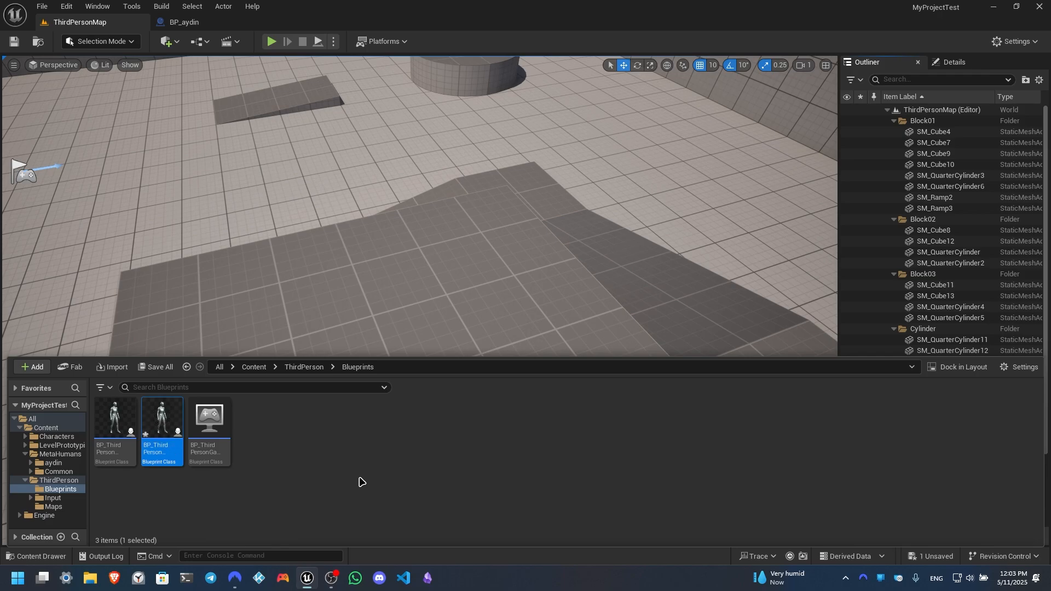
Step: Open the new child character blueprint and show the BP_aydin MetaHuman in its 3D preview
{"action": "double_click", "coordinate": [162, 416]}
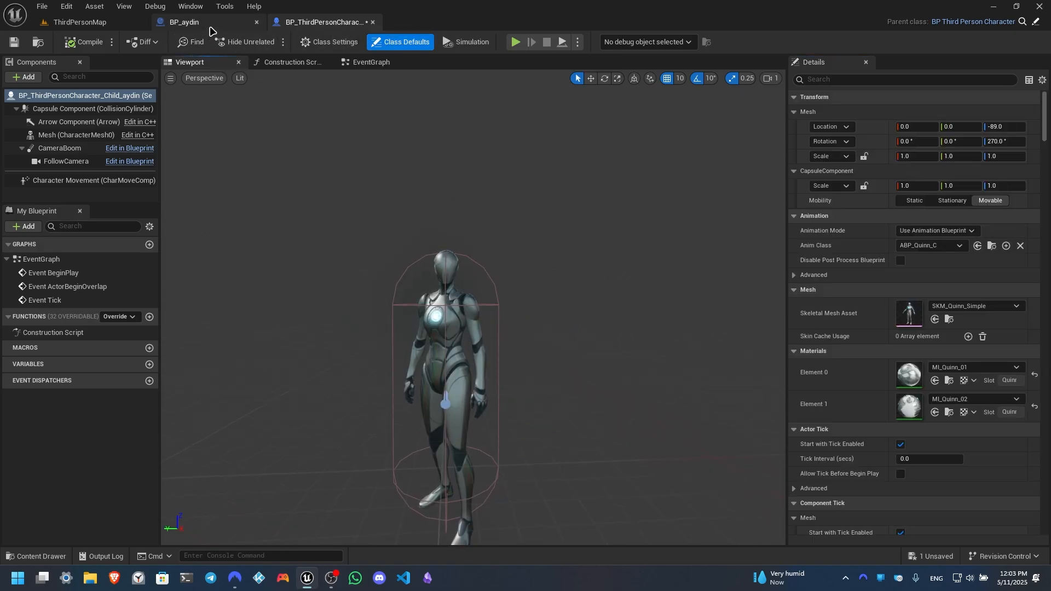
{"action": "left_click", "coordinate": [235, 22]}
{"action": "left_click", "coordinate": [190, 63]}
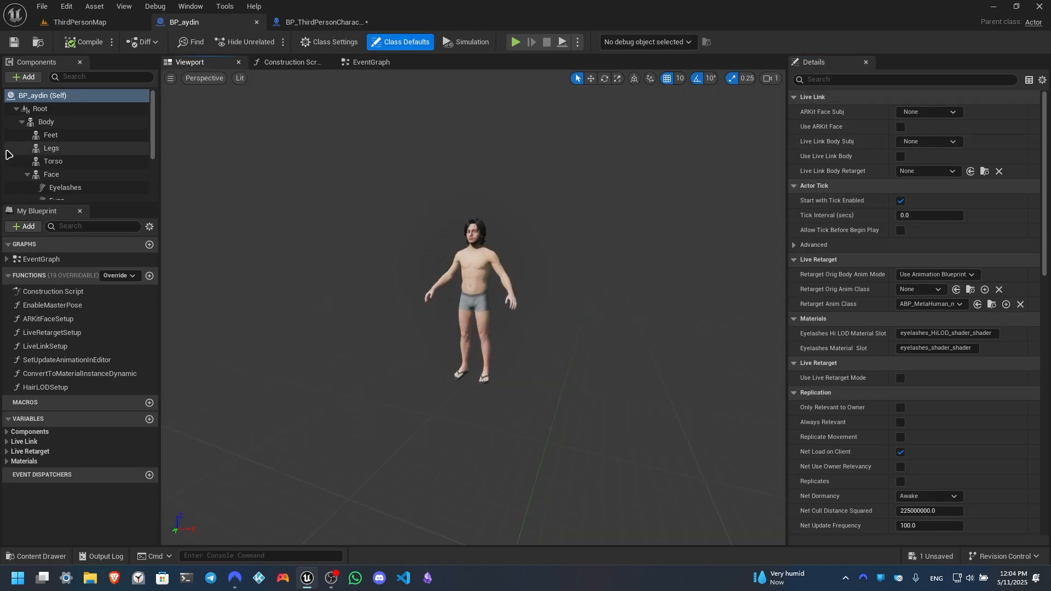
Step: Copy the components from Body through Beard in BP_aydin and return to BP_ThirdPersonCharacter_Child_aydin
{"action": "left_click", "coordinate": [62, 123]}
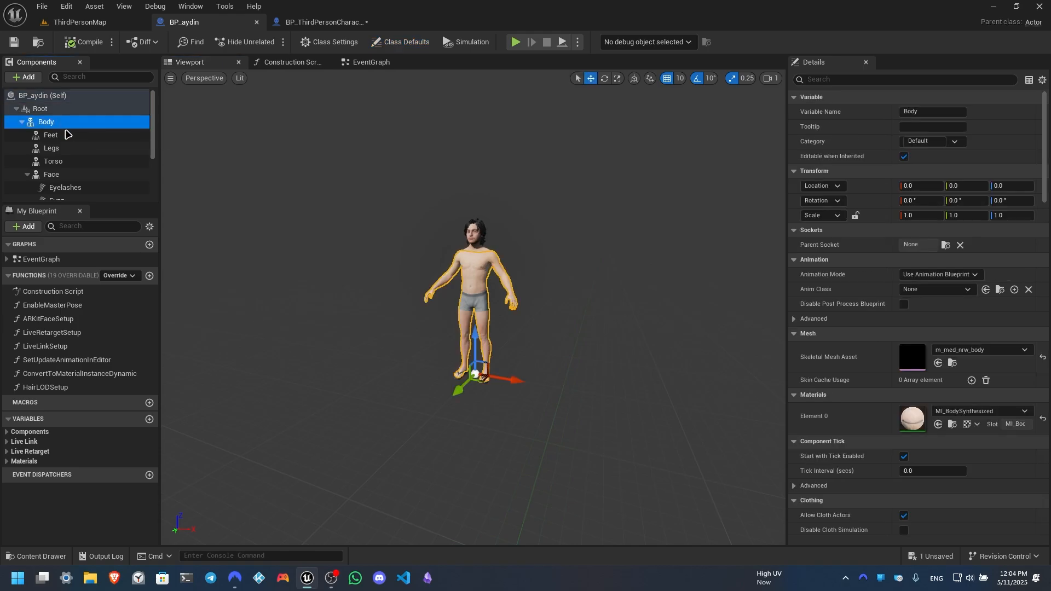
{"action": "scroll", "coordinate": [146, 144], "scroll_direction": "down", "scroll_amount": 1}
{"action": "left_click", "coordinate": [70, 171], "text": "shift"}
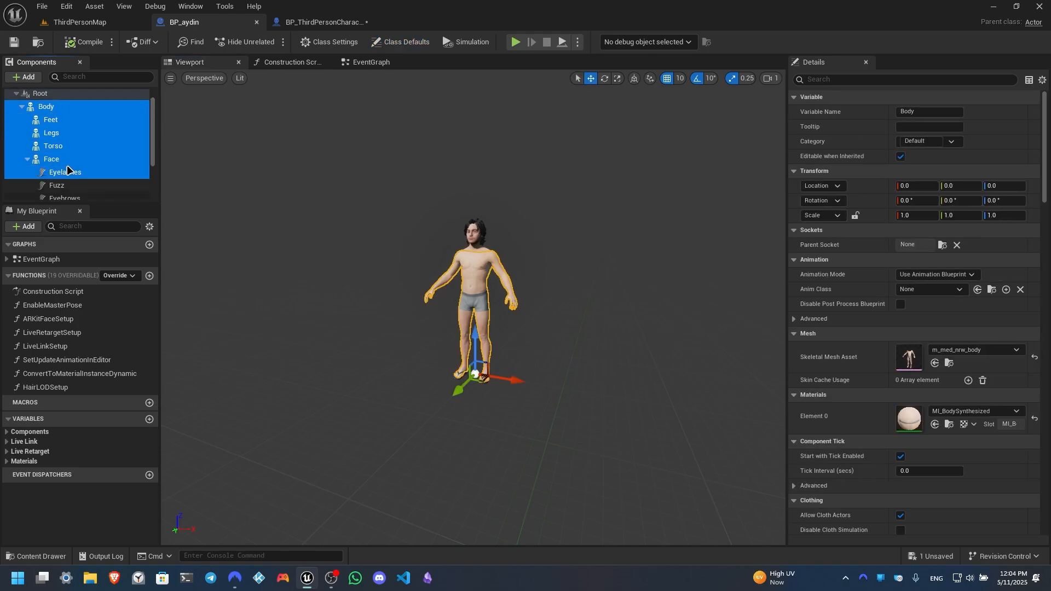
{"action": "scroll", "coordinate": [75, 175], "scroll_direction": "down", "scroll_amount": 3}
{"action": "left_click", "coordinate": [80, 168], "text": "shift"}
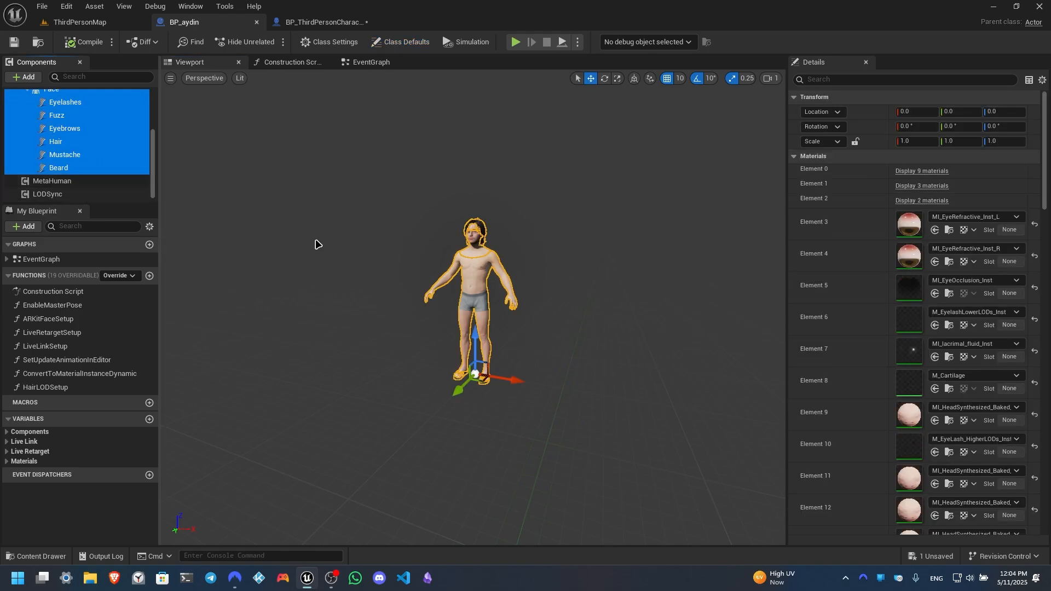
{"action": "scroll", "coordinate": [51, 146], "scroll_direction": "up", "scroll_amount": 3}
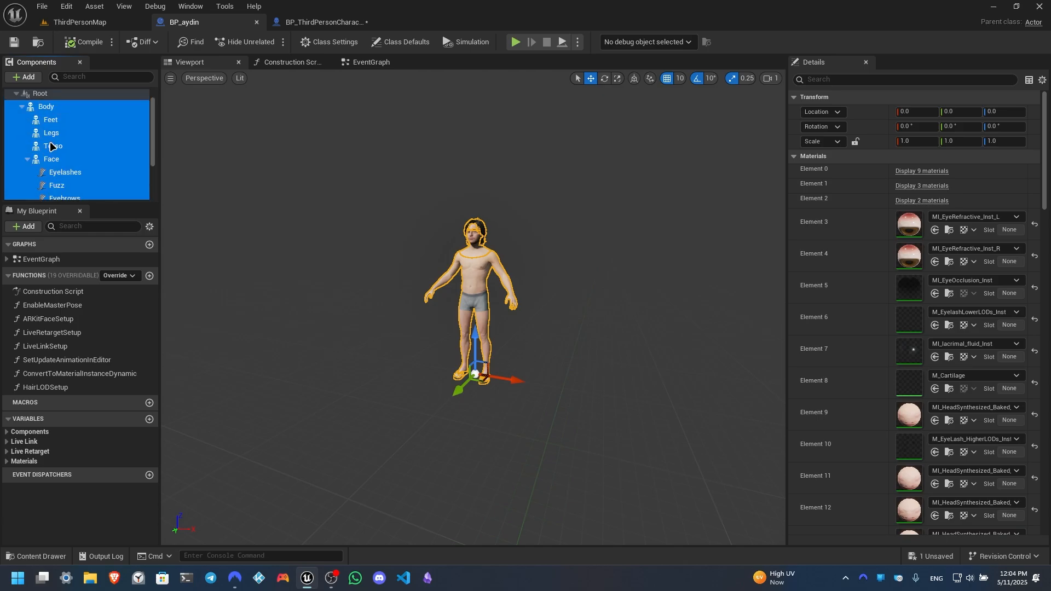
{"action": "right_click", "coordinate": [96, 124]}
{"action": "left_click", "coordinate": [86, 157]}
{"action": "left_click", "coordinate": [311, 21]}
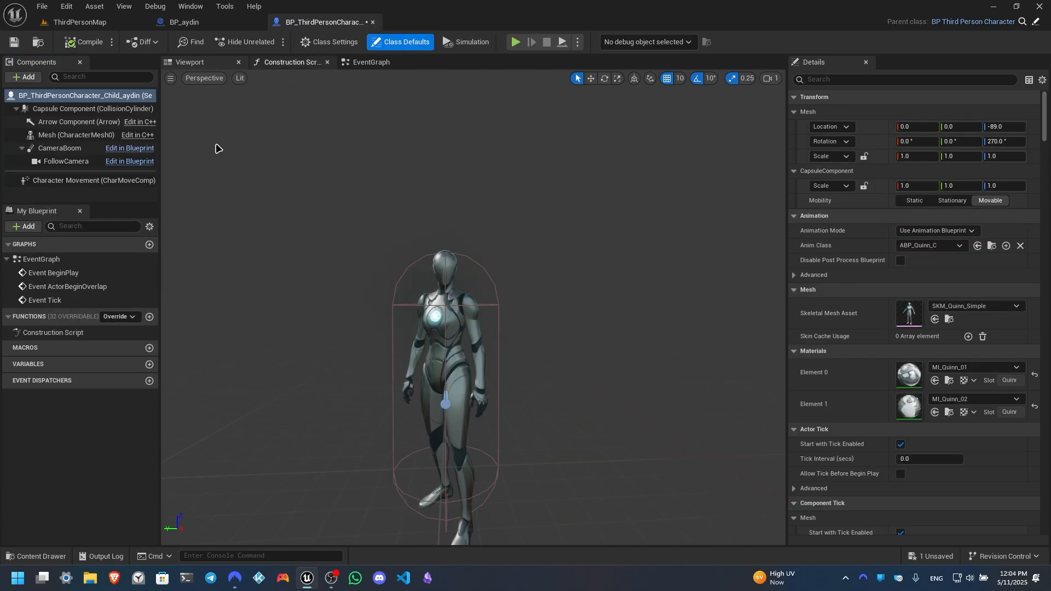
Step: Paste the copied MetaHuman components into the child blueprint with the inherited Mesh (CharacterMesh0) component selected
{"action": "left_click", "coordinate": [75, 135]}
{"action": "right_click", "coordinate": [86, 138]}
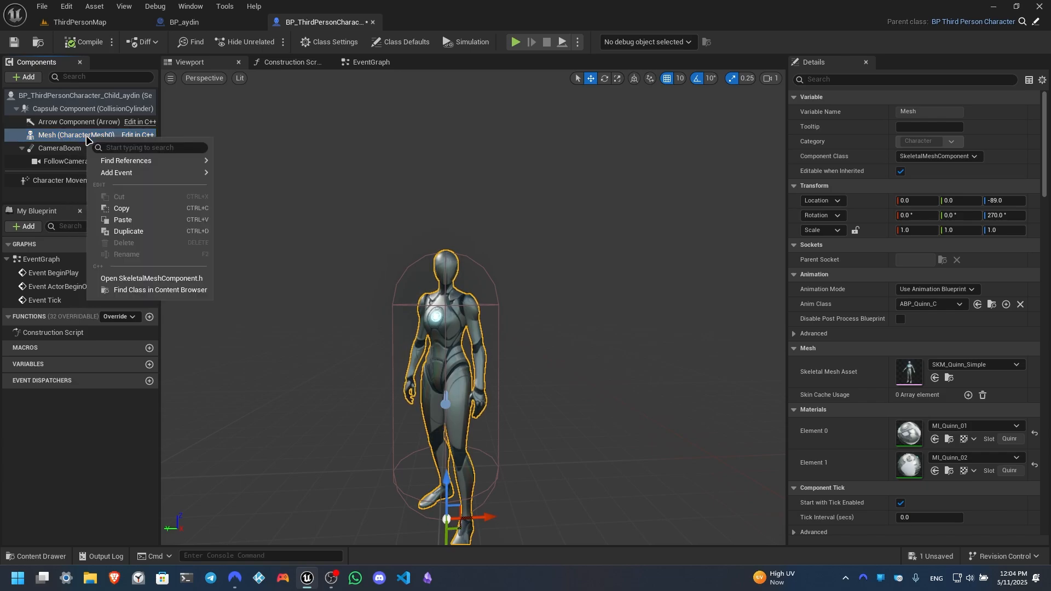
{"action": "left_click", "coordinate": [151, 220]}
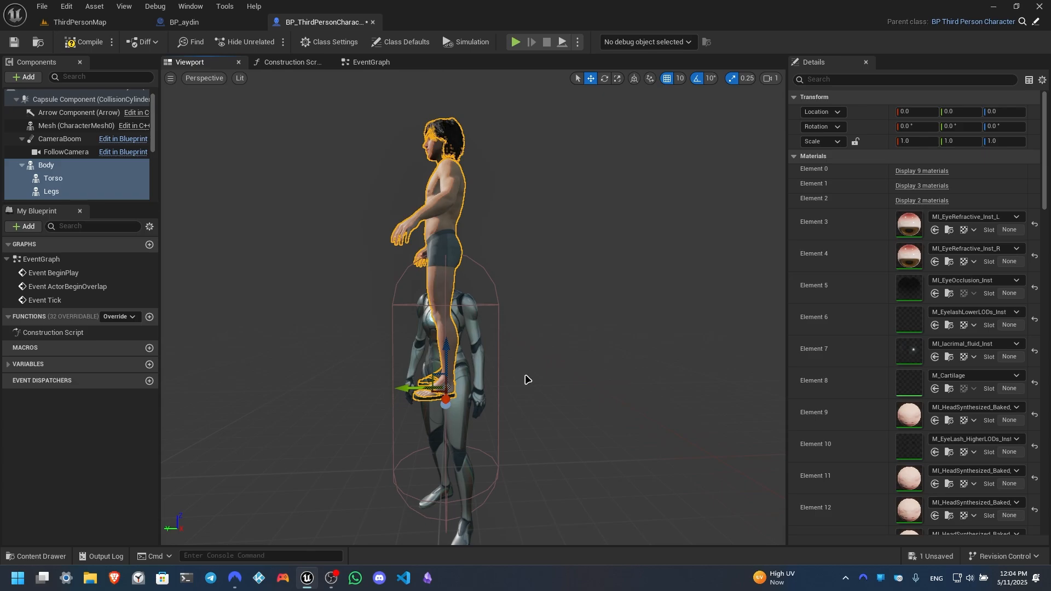
{"action": "mouse_move", "coordinate": [527, 380]}
{"action": "right_mouse_down"}
{"action": "mouse_move", "coordinate": [531, 393]}
{"action": "mouse_move", "coordinate": [543, 381]}
{"action": "right_mouse_up"}
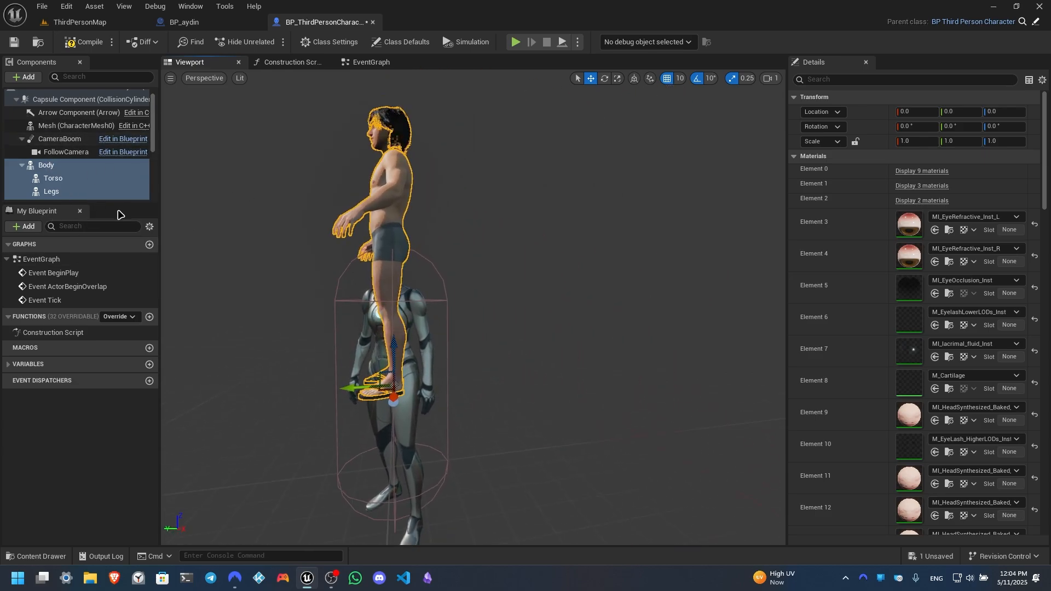
Step: Parent the pasted Body component, with its child parts, under Mesh (CharacterMesh0)
{"action": "left_click_drag", "start_coordinate": [68, 191], "coordinate": [235, 206]}
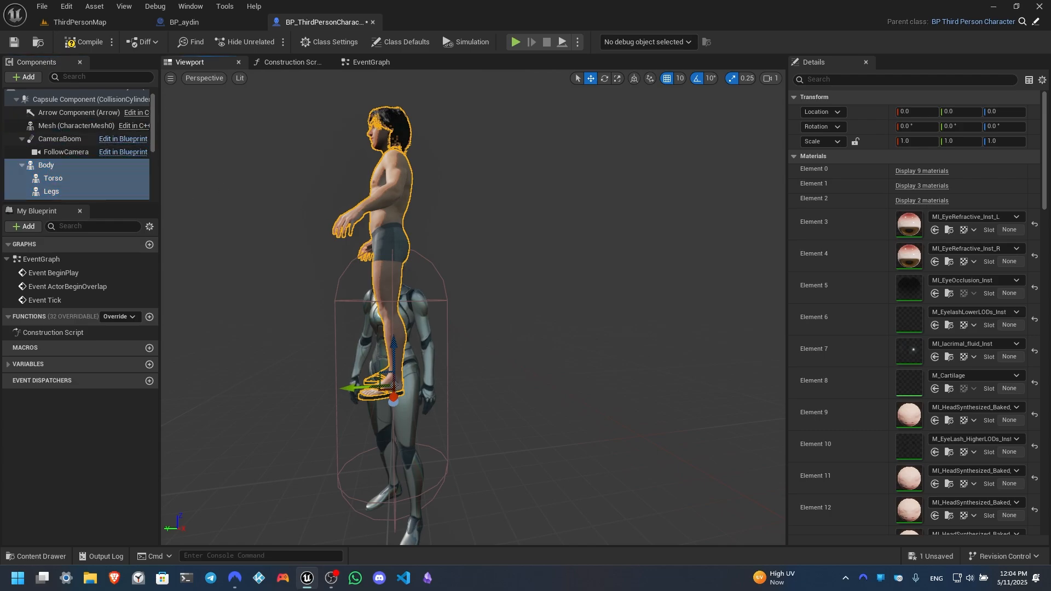
{"action": "left_click", "coordinate": [58, 166]}
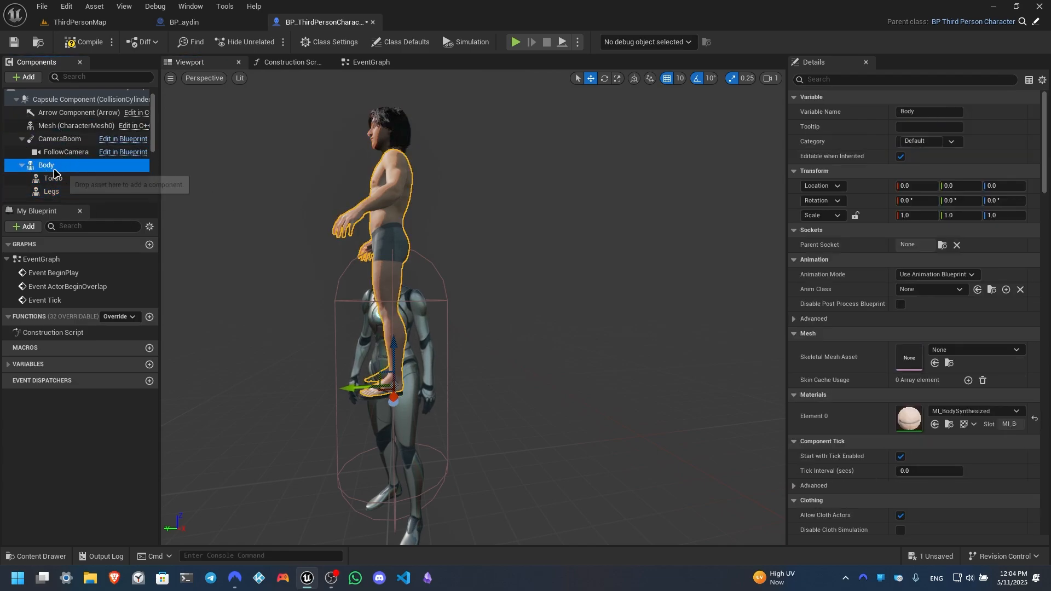
{"action": "left_click_drag", "start_coordinate": [58, 166], "coordinate": [62, 128]}
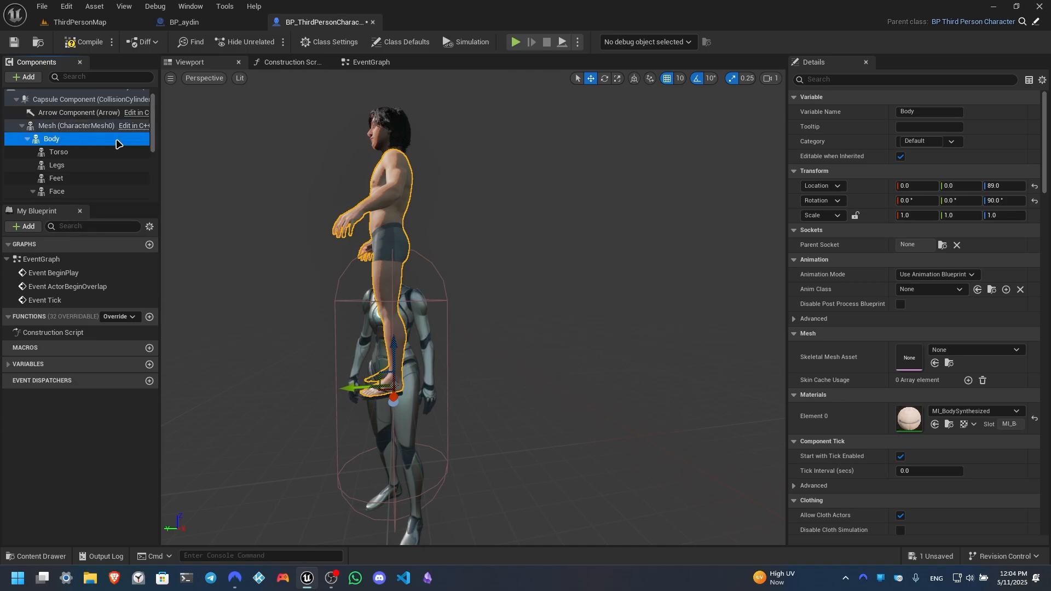
{"action": "scroll", "coordinate": [144, 186], "scroll_direction": "down", "scroll_amount": 4}
{"action": "scroll", "coordinate": [144, 187], "scroll_direction": "up", "scroll_amount": 5}
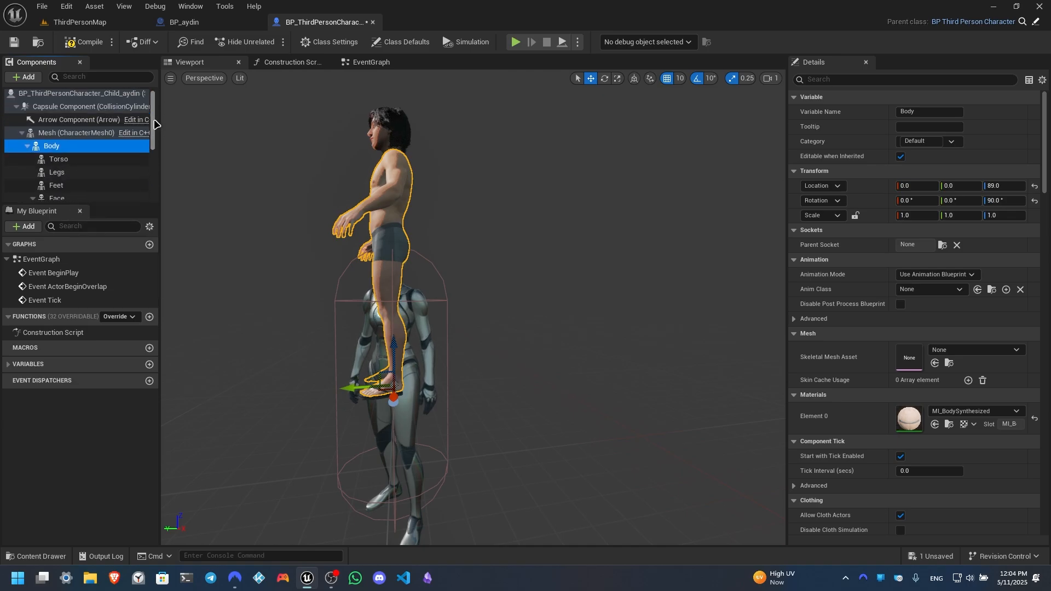
Step: Reset the Body component's location and rotation to 0, 0, 0 to align it with the mannequin mesh
{"action": "left_click_drag", "start_coordinate": [444, 324], "coordinate": [569, 323], "text": "alt"}
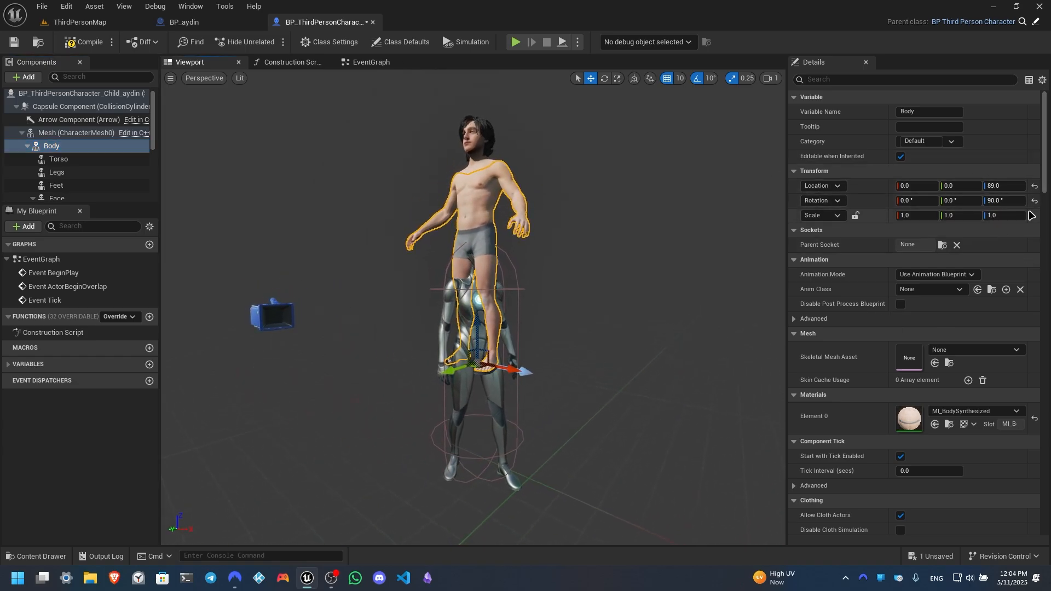
{"action": "left_click", "coordinate": [1035, 186]}
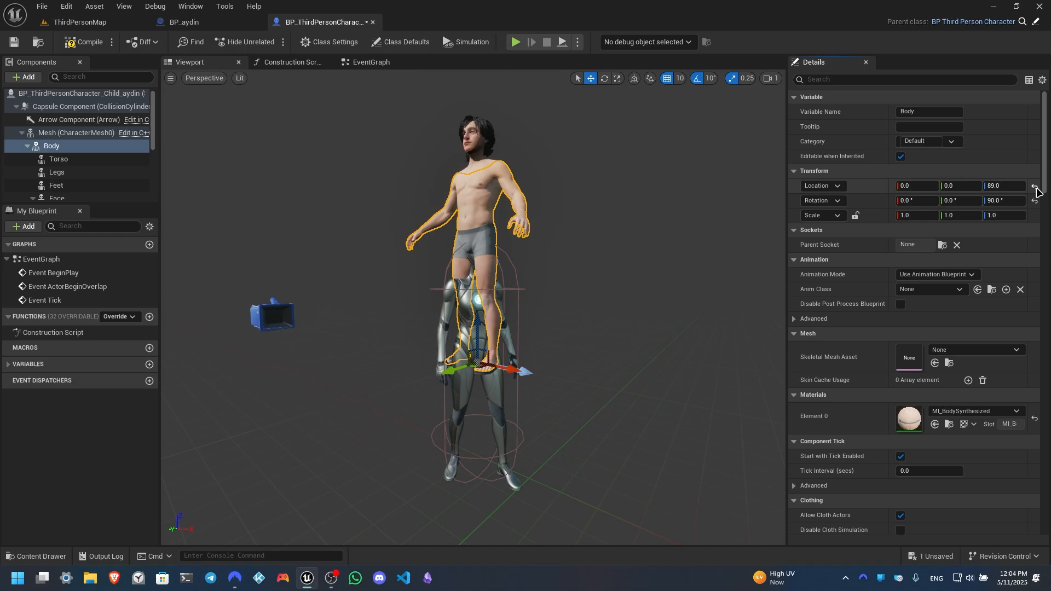
{"action": "left_click", "coordinate": [1034, 200]}
{"action": "left_click_drag", "start_coordinate": [603, 333], "coordinate": [563, 335], "text": "alt"}
{"action": "right_click_drag", "start_coordinate": [602, 333], "coordinate": [555, 314]}
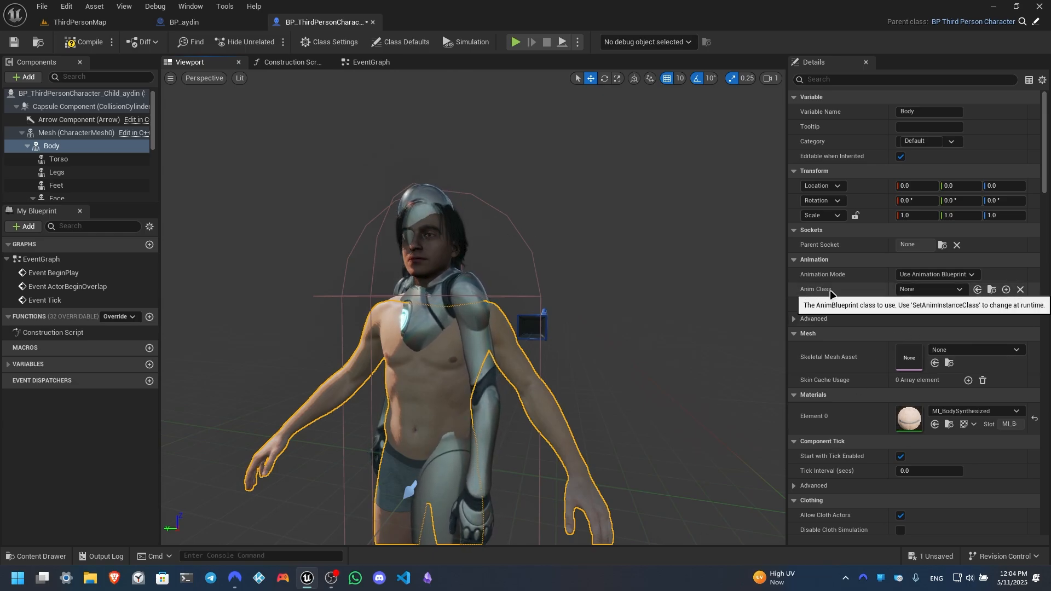
Step: Set the Body component's Anim Class to ABP_MetaHuman_m_med_nrw_Retargeting and check its pose in the preview
{"action": "left_click", "coordinate": [926, 294]}
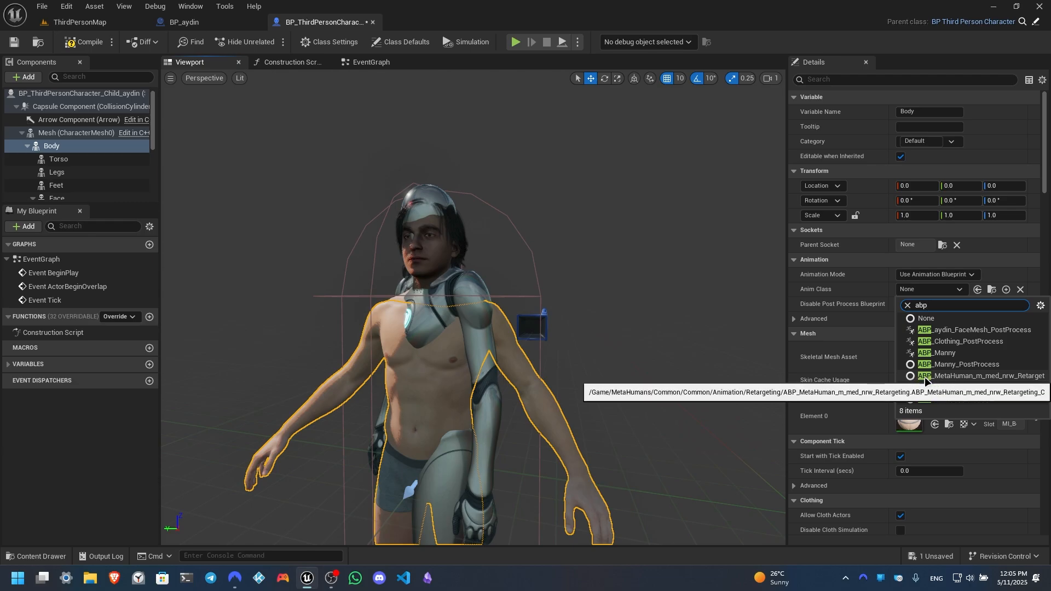
{"action": "left_click", "coordinate": [1035, 376]}
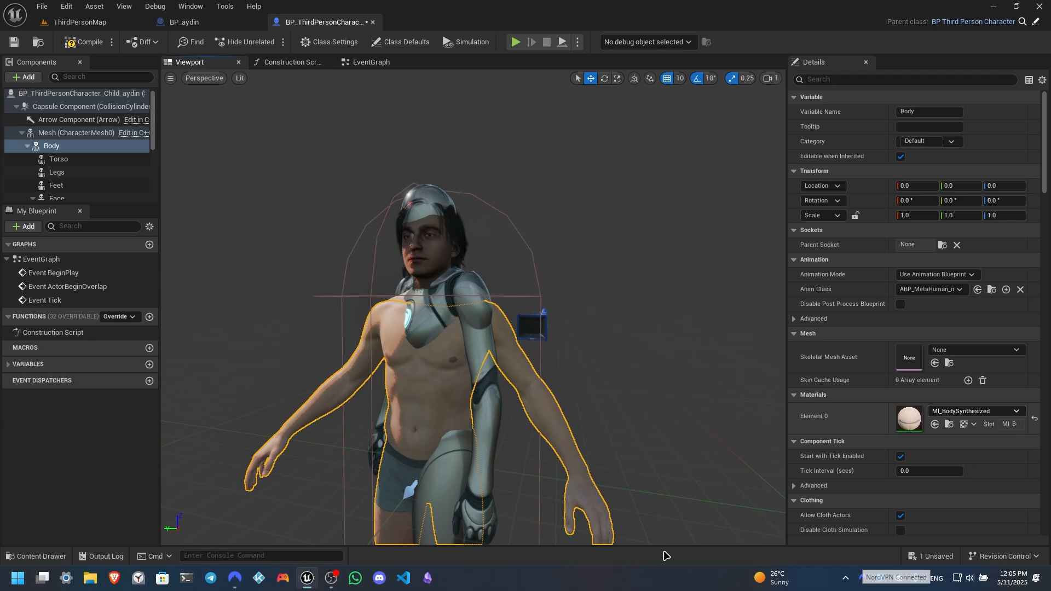
{"action": "left_click_drag", "start_coordinate": [552, 415], "coordinate": [547, 361]}
{"action": "right_click_drag", "start_coordinate": [547, 362], "coordinate": [542, 335]}
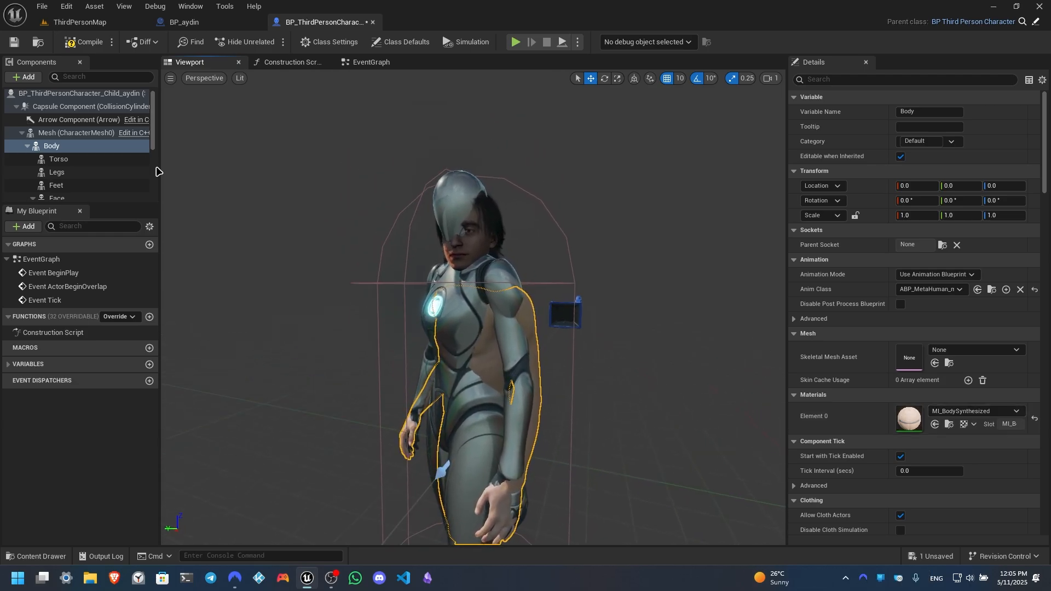
Step: Set the Mesh component's Visibility Based Anim Tick Option to Always Tick Pose and Refresh Bones, and turn off Visible
{"action": "left_click", "coordinate": [79, 134]}
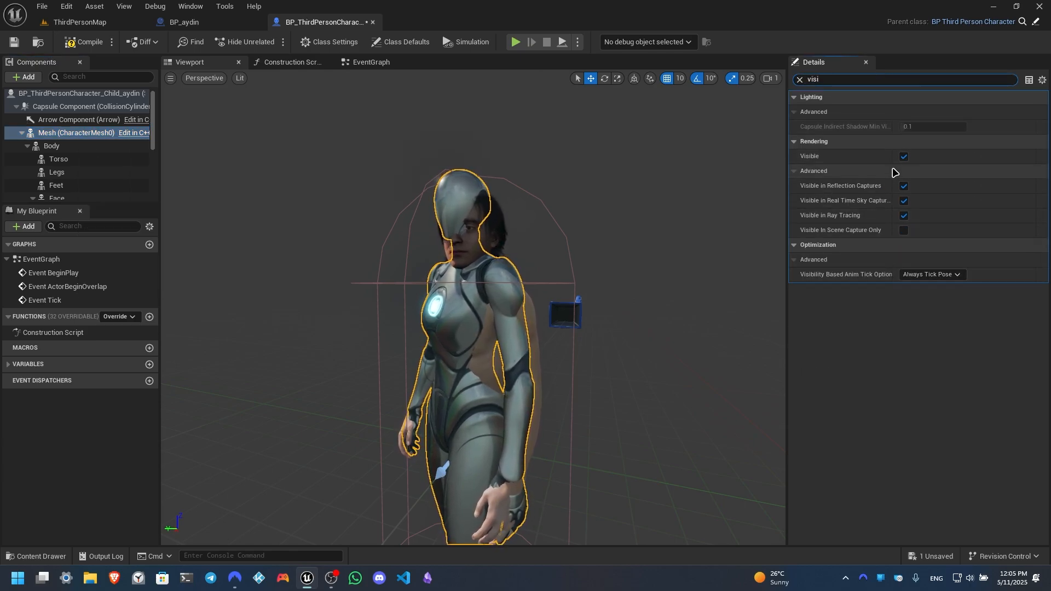
{"action": "left_click", "coordinate": [923, 275]}
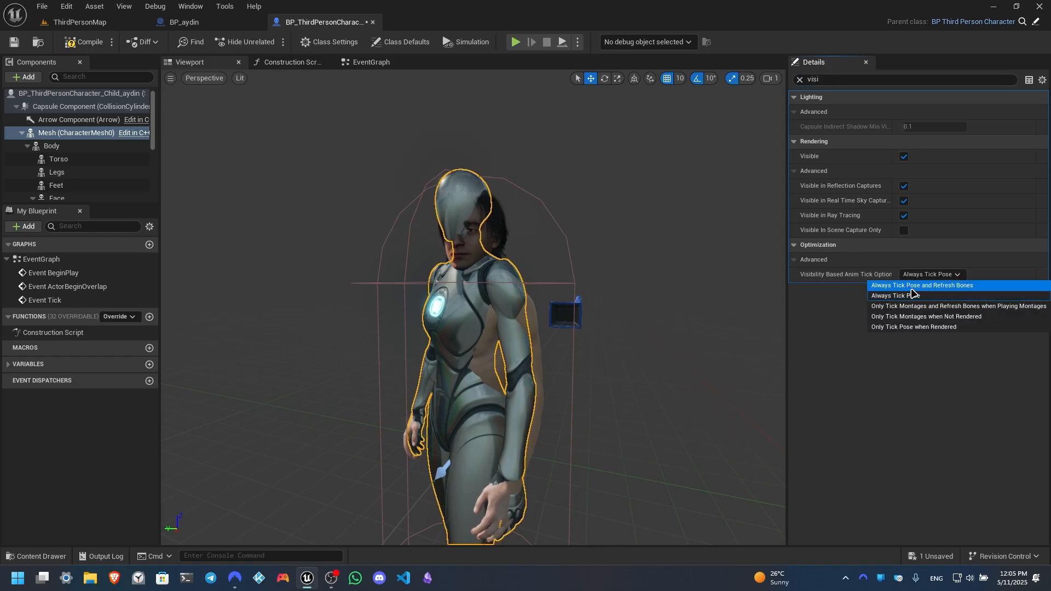
{"action": "left_click", "coordinate": [941, 285]}
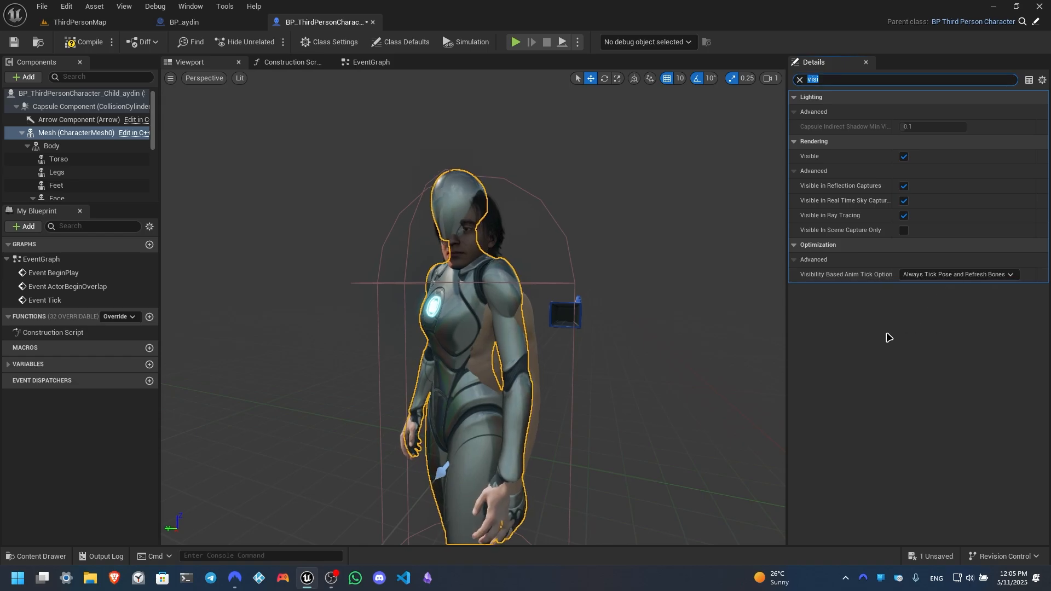
{"action": "left_click", "coordinate": [903, 157]}
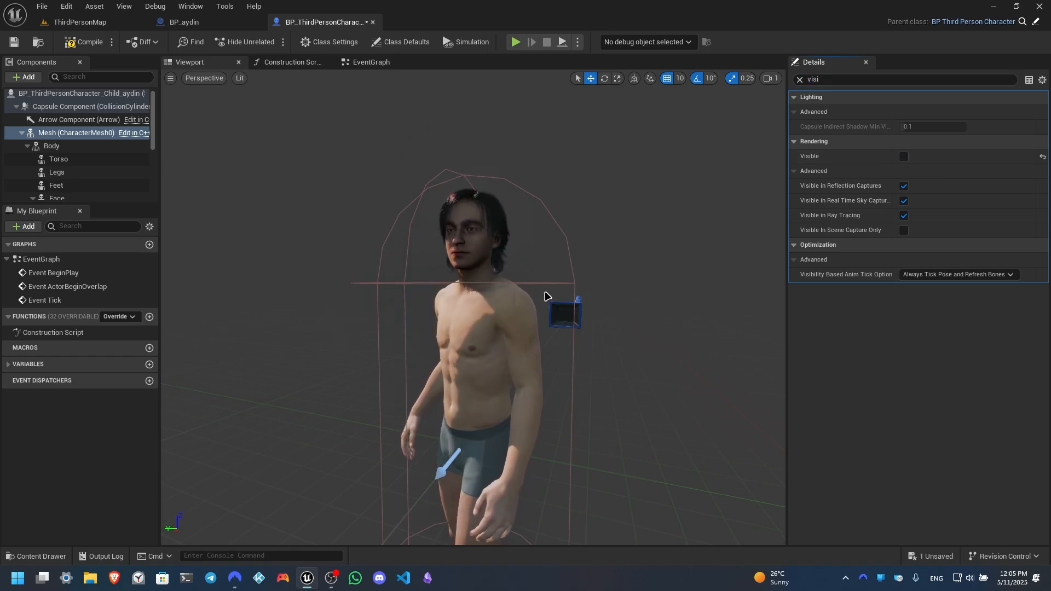
{"action": "left_click", "coordinate": [799, 80]}
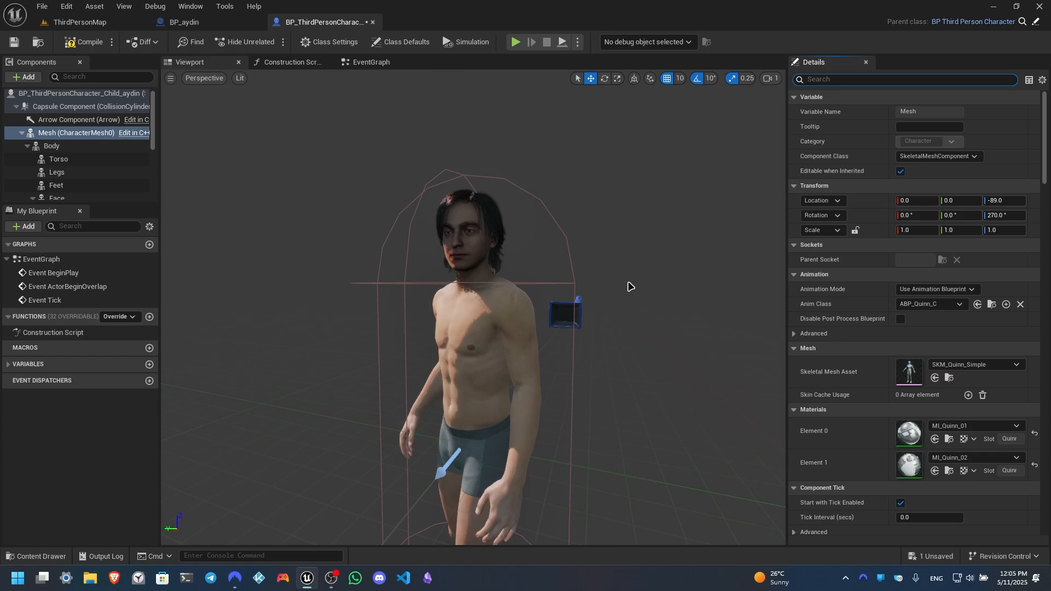
Step: Return to ThirdPersonMap, play the level briefly to check which character is controlled, and stop the session
{"action": "left_click", "coordinate": [202, 24]}
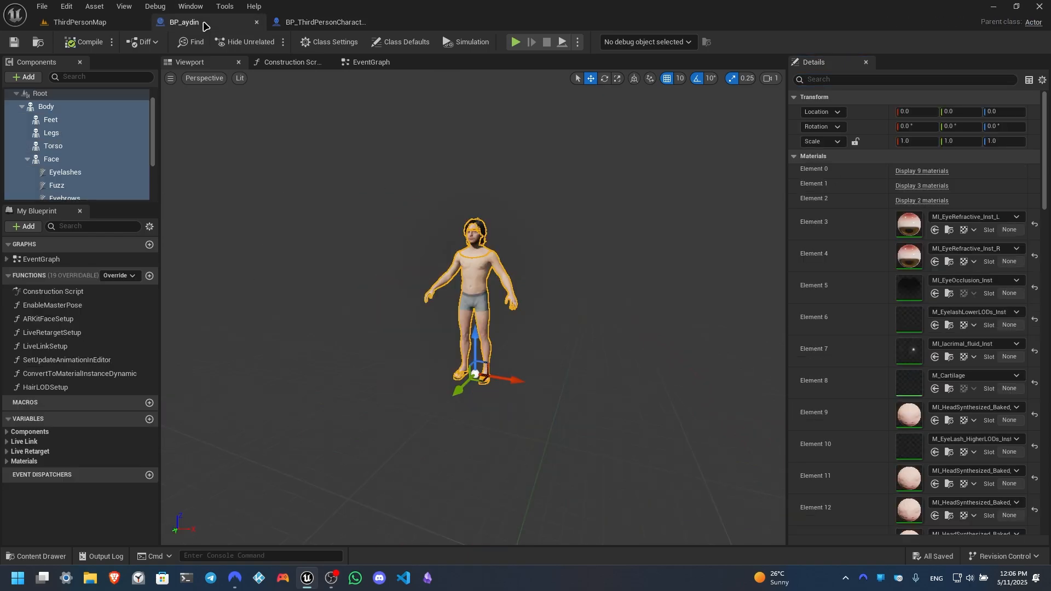
{"action": "left_click", "coordinate": [79, 23]}
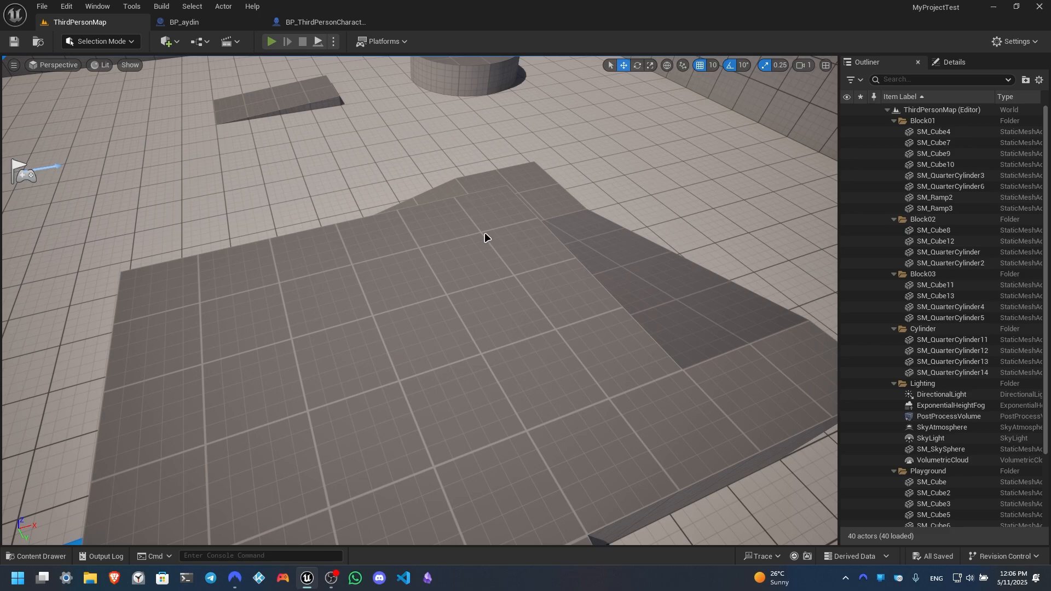
{"action": "key", "text": "alt+p"}
{"action": "key", "text": "s"}
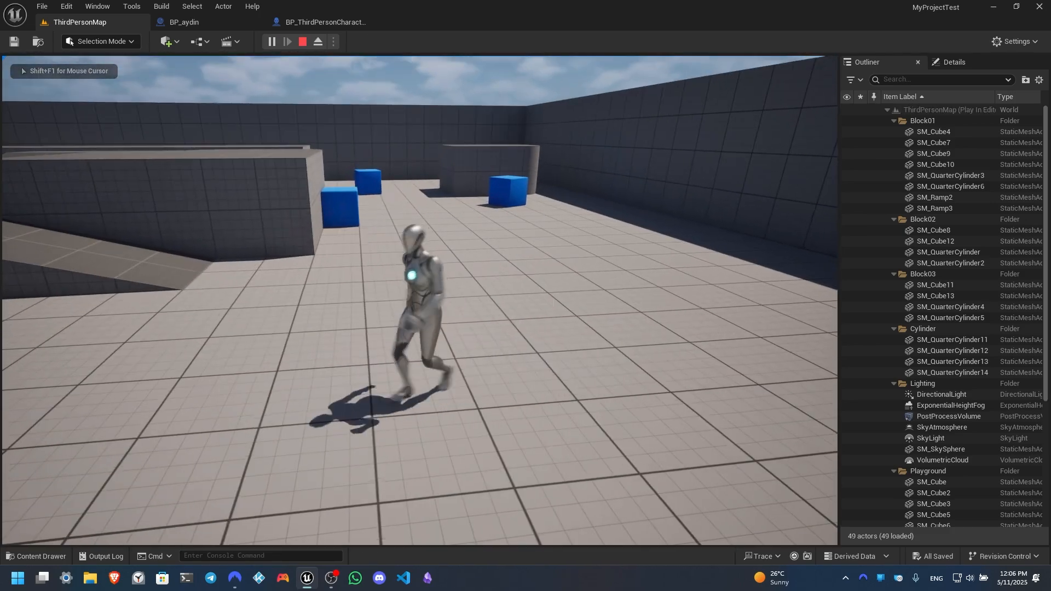
{"action": "key", "text": "a"}
{"action": "key", "text": "Escape"}
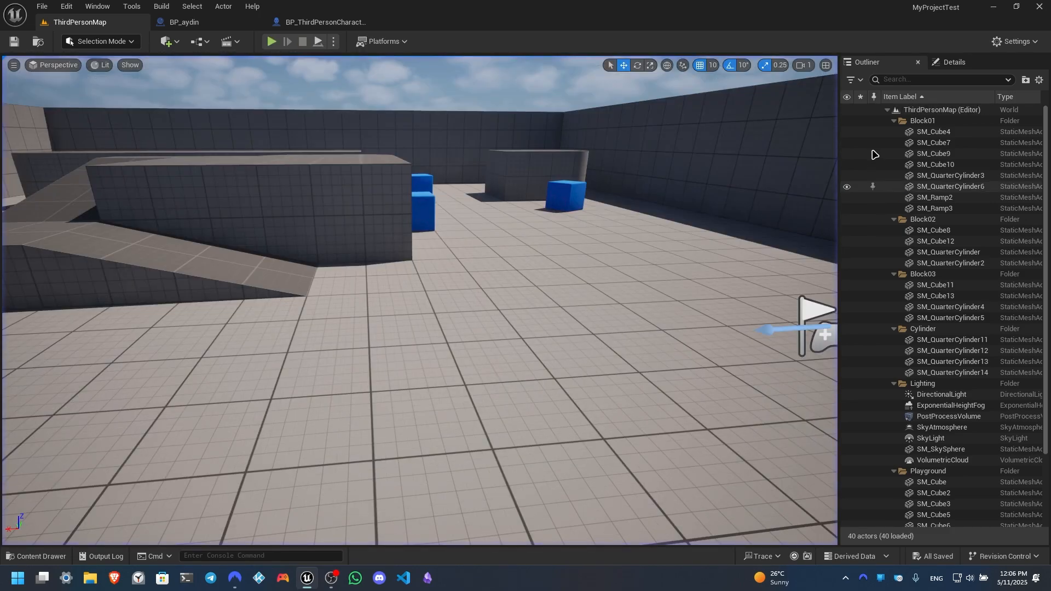
Step: In the level's World Settings, set the selected game mode's Default Pawn Class to BP_ThirdPersonCharacter_Child_aydin
{"action": "left_click", "coordinate": [1007, 41]}
{"action": "left_click", "coordinate": [995, 86]}
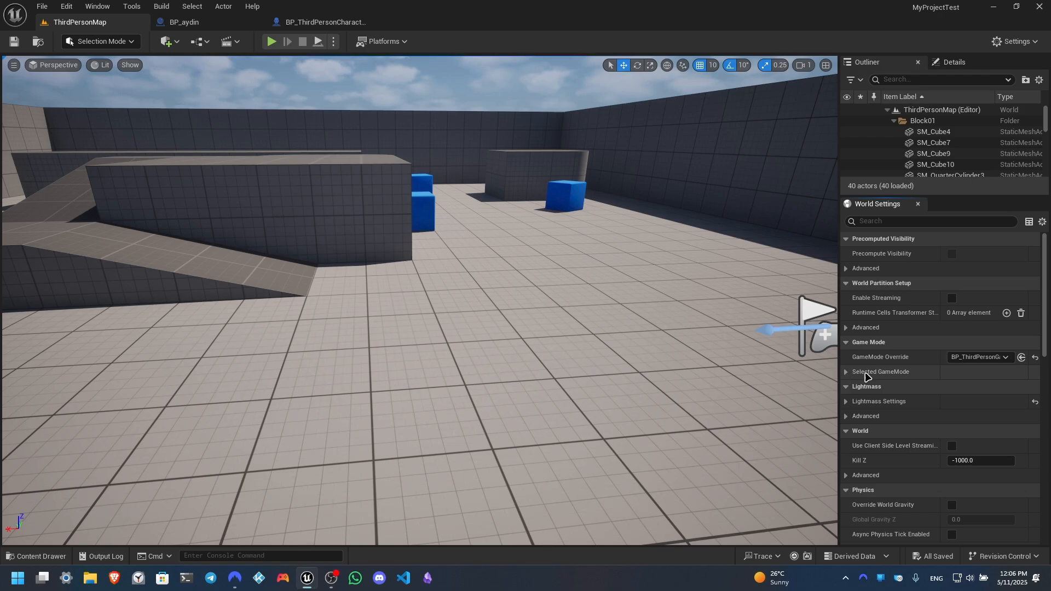
{"action": "left_click", "coordinate": [865, 373]}
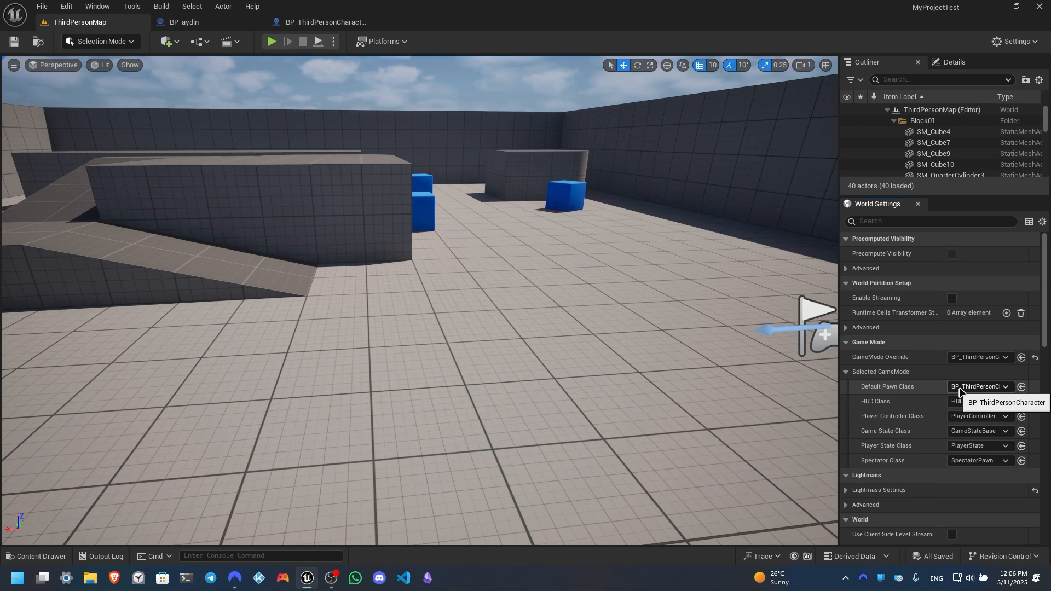
{"action": "left_click", "coordinate": [972, 387]}
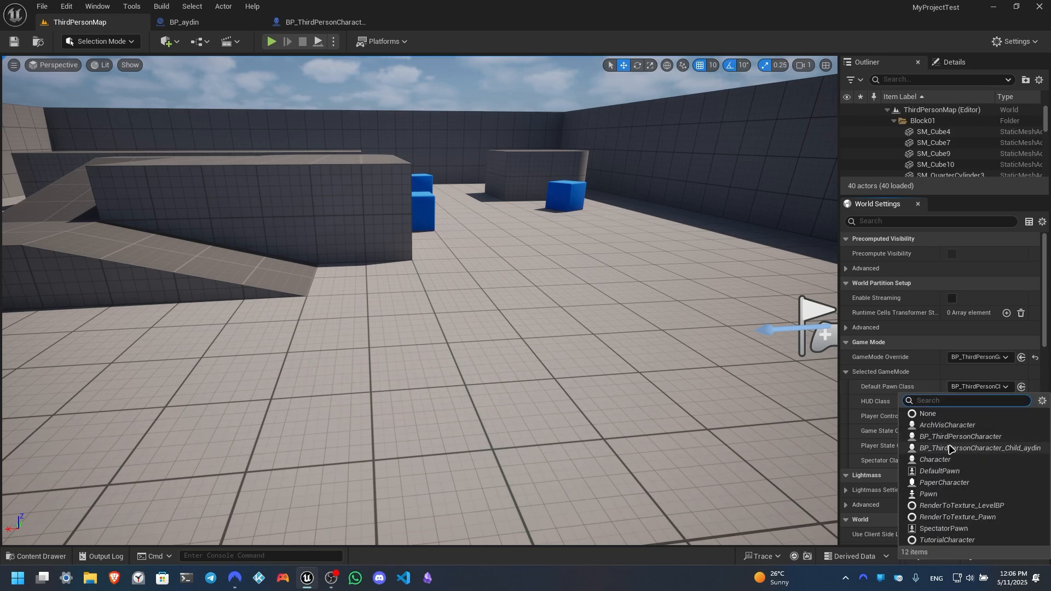
{"action": "left_click", "coordinate": [951, 449]}
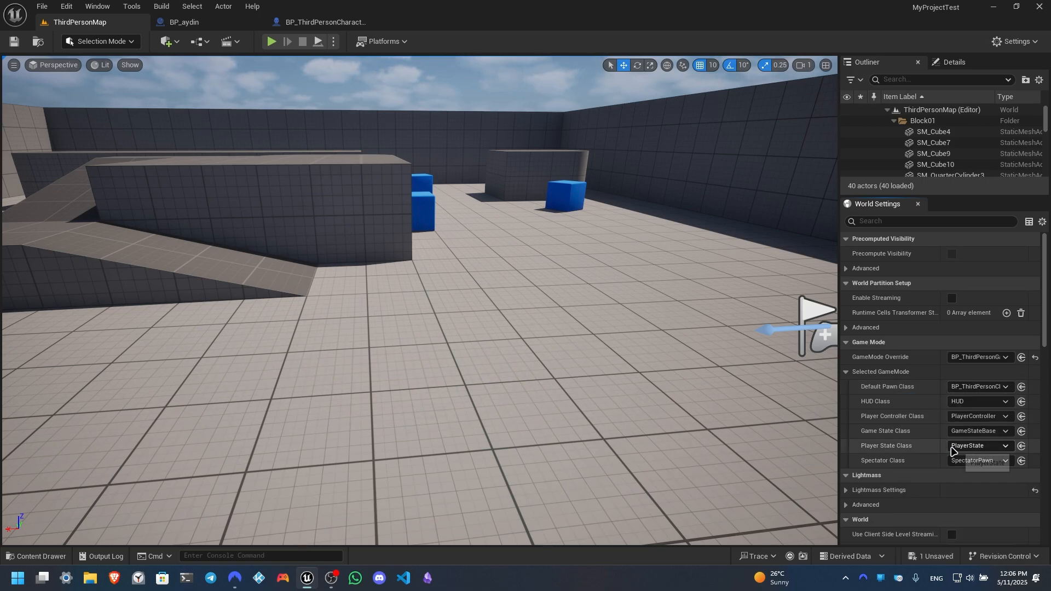
Step: Play the level and test the MetaHuman character by running around and jumping across the blocks
{"action": "left_click", "coordinate": [272, 42]}
{"action": "left_click", "coordinate": [448, 106]}
{"action": "key", "text": "a"}
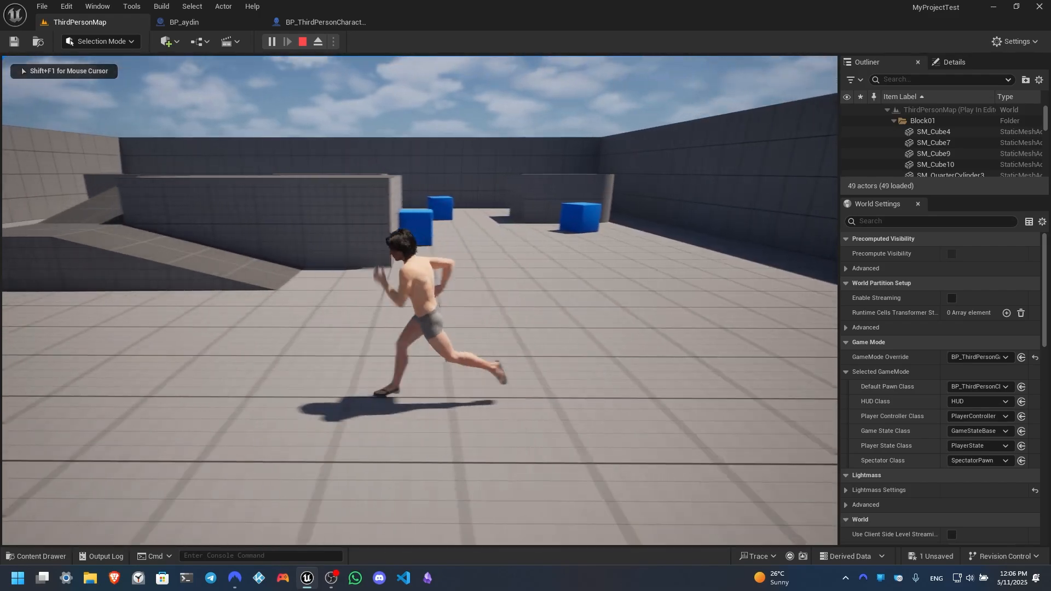
{"action": "key", "text": "w"}
{"action": "key", "text": "space"}
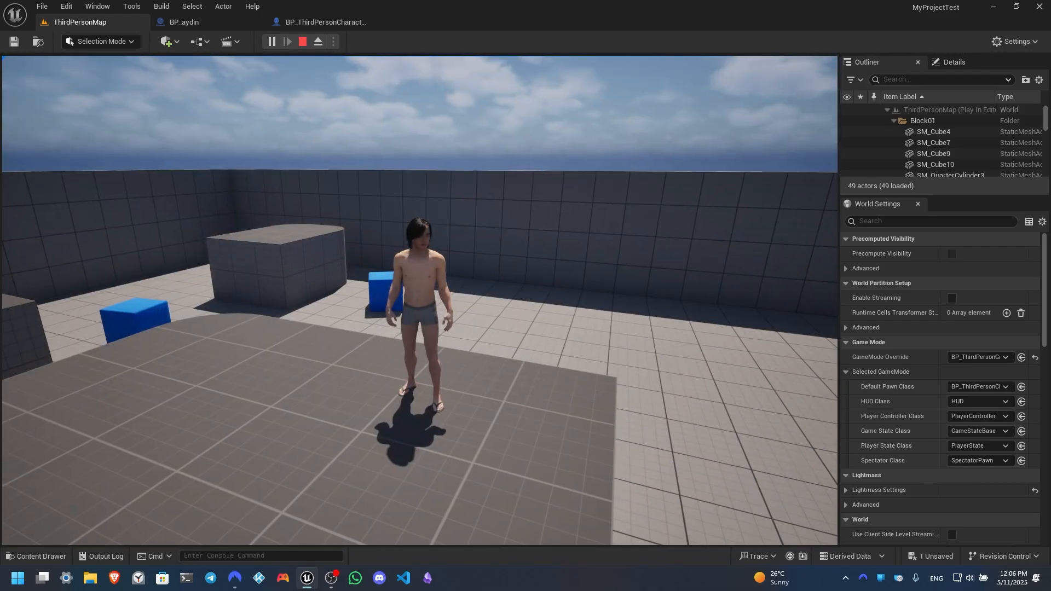
{"action": "key", "text": "a"}
{"action": "key", "text": "s"}
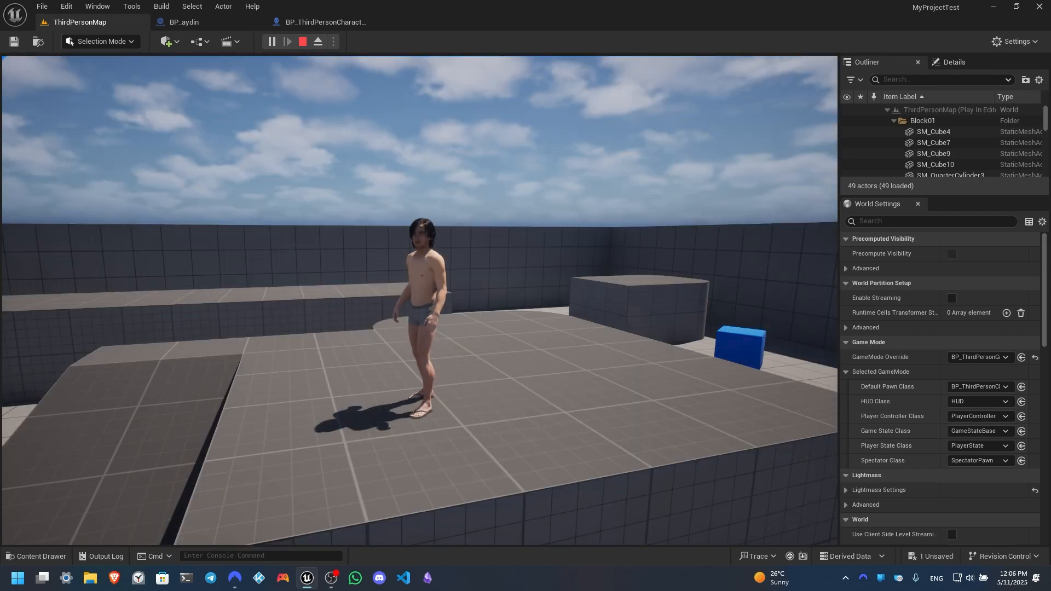
{"action": "key", "text": "w"}
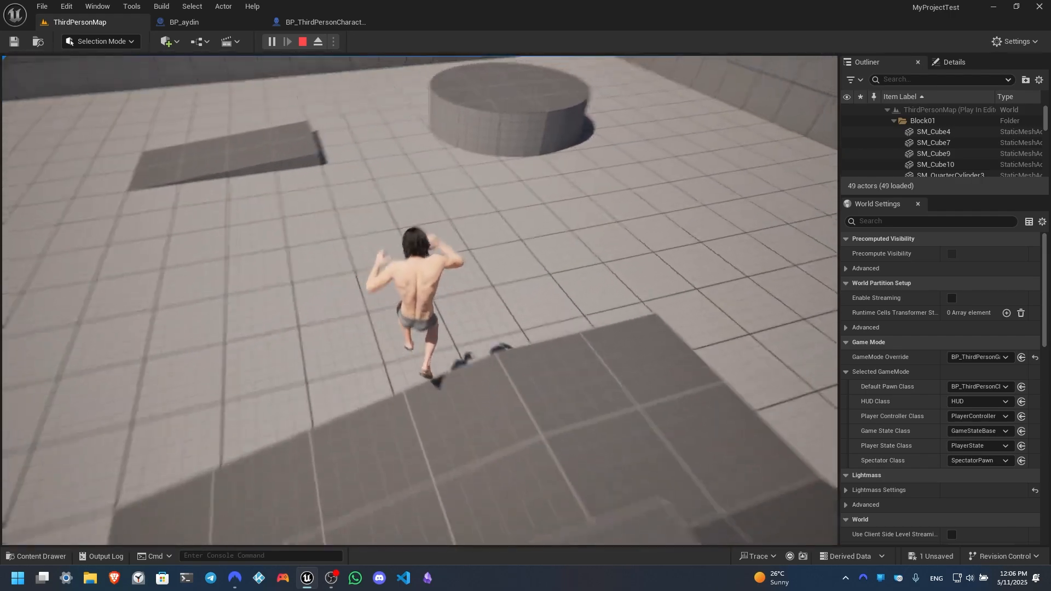